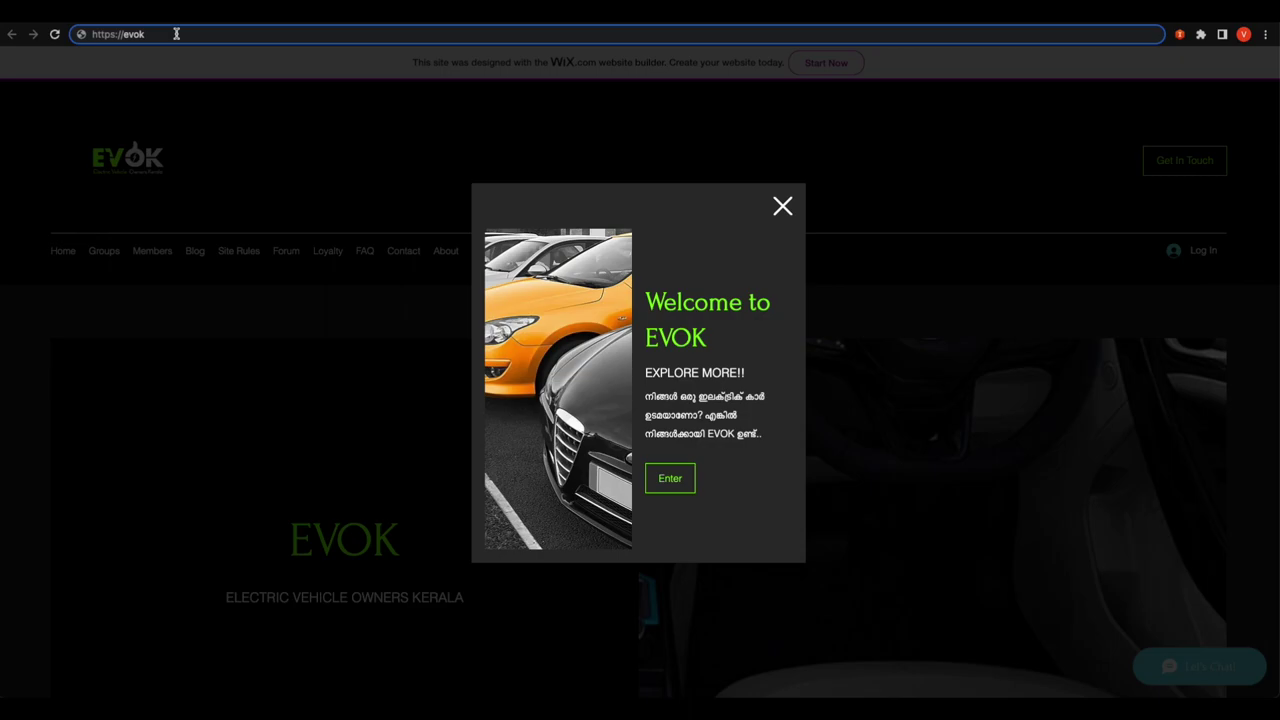
Replace the EVOK address in Chrome's address bar with 'plu' to reach plugshare.com.
left_click_drag(176, 34, 18, 25)
type("plu")
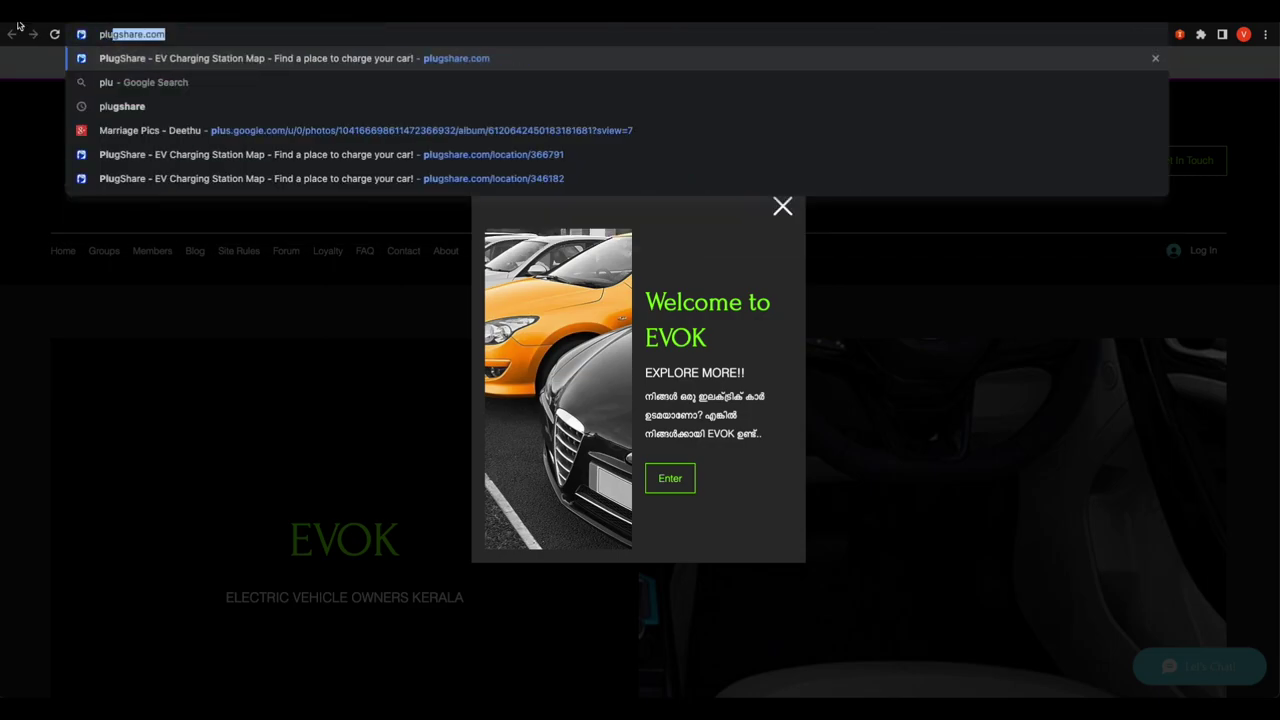
Load plugshare.com and zoom the map out to frame India from Gujarat to Sri Lanka.
key("Return")
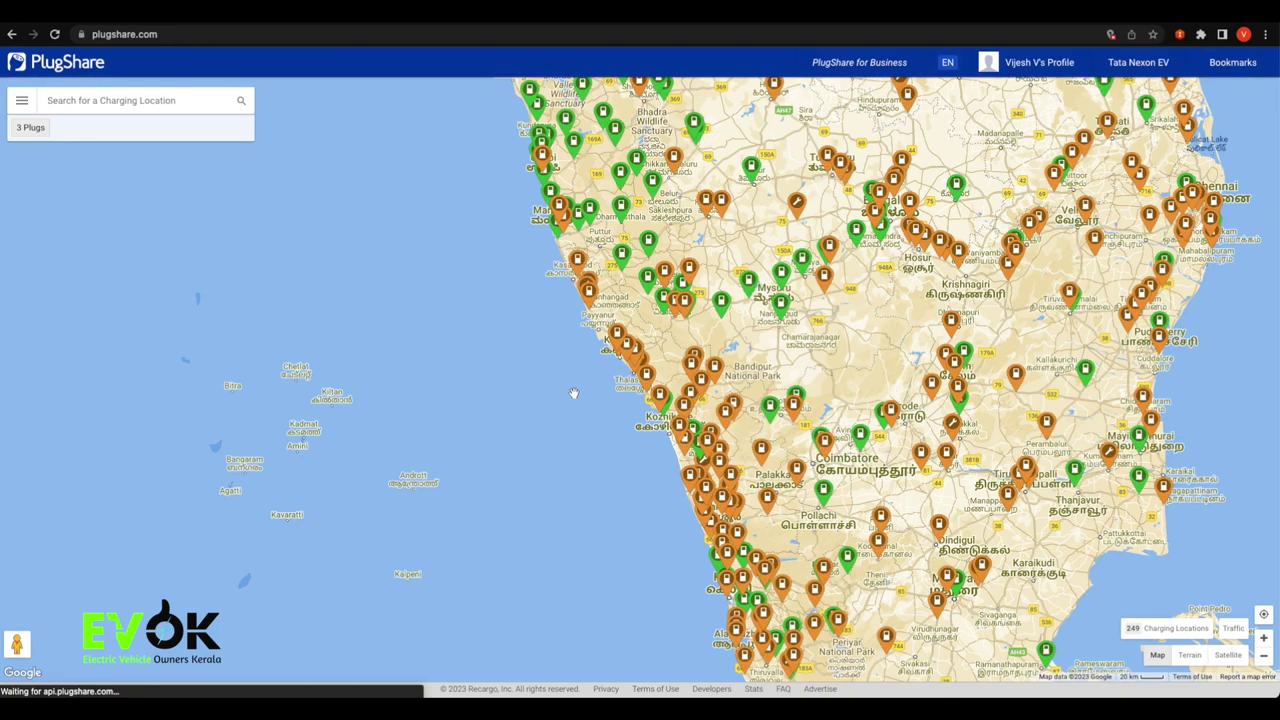
mouse_move(823, 440)
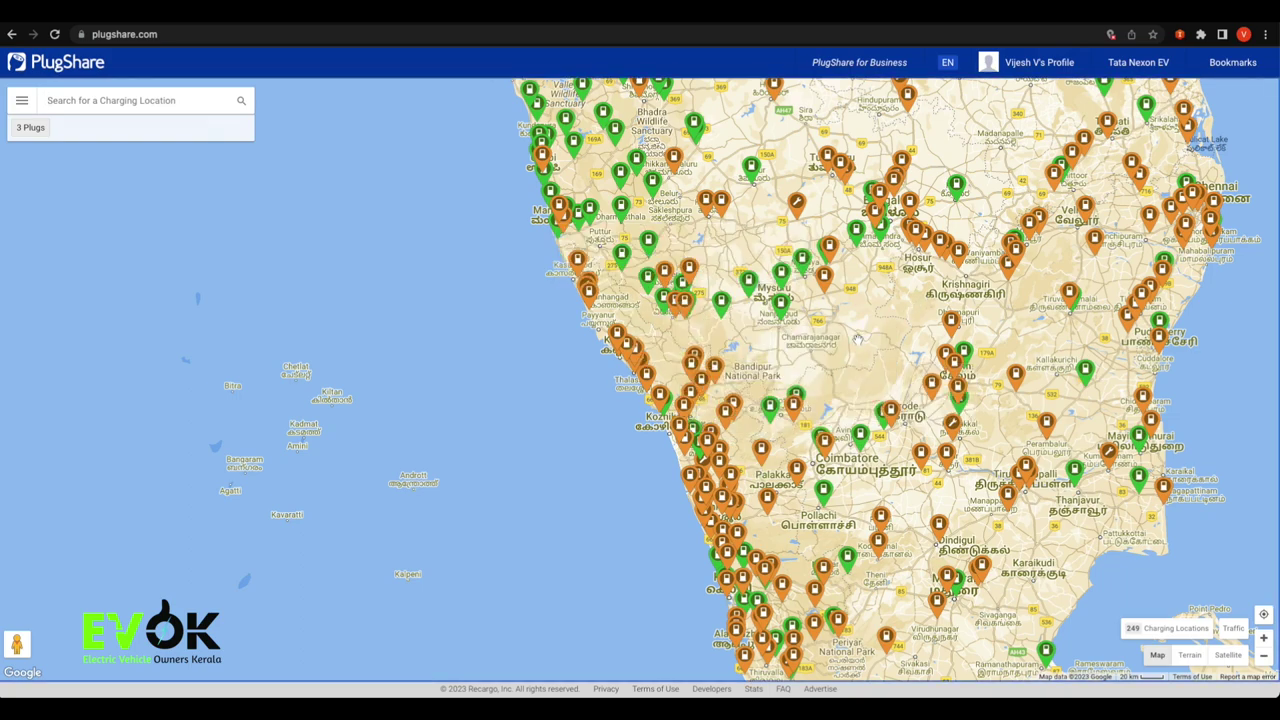
left_click(1263, 656)
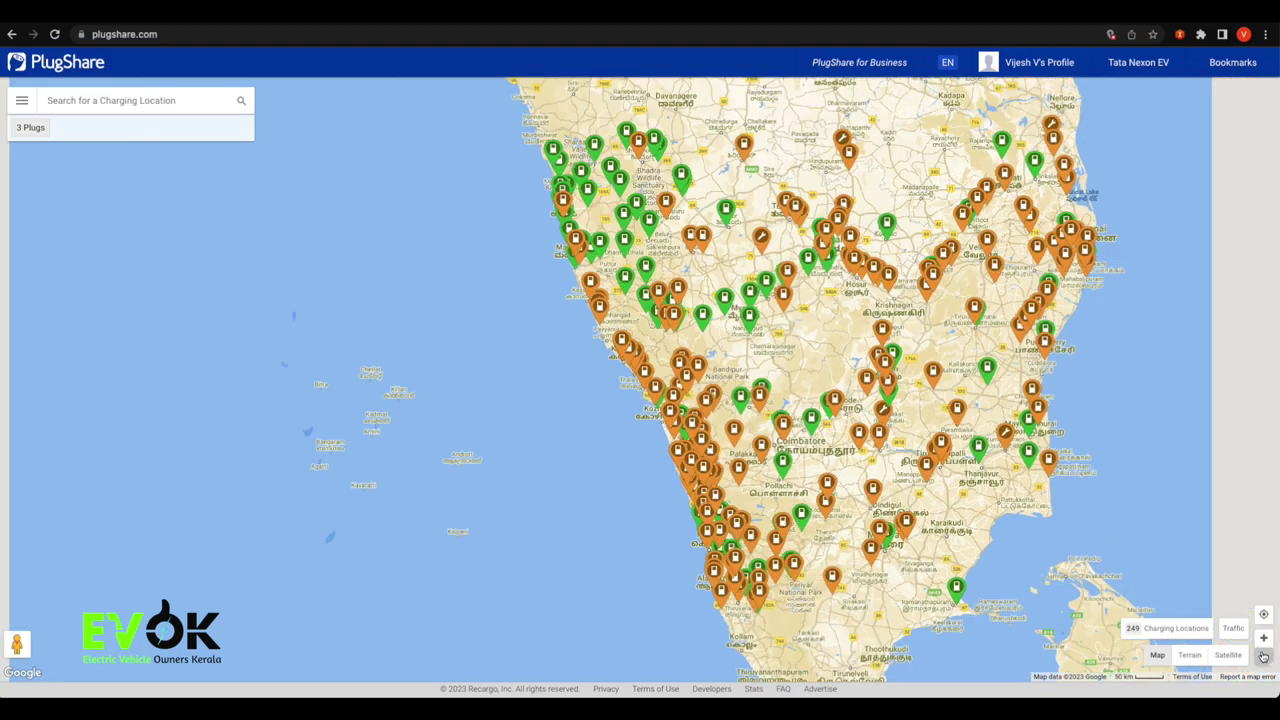
left_click(1263, 656)
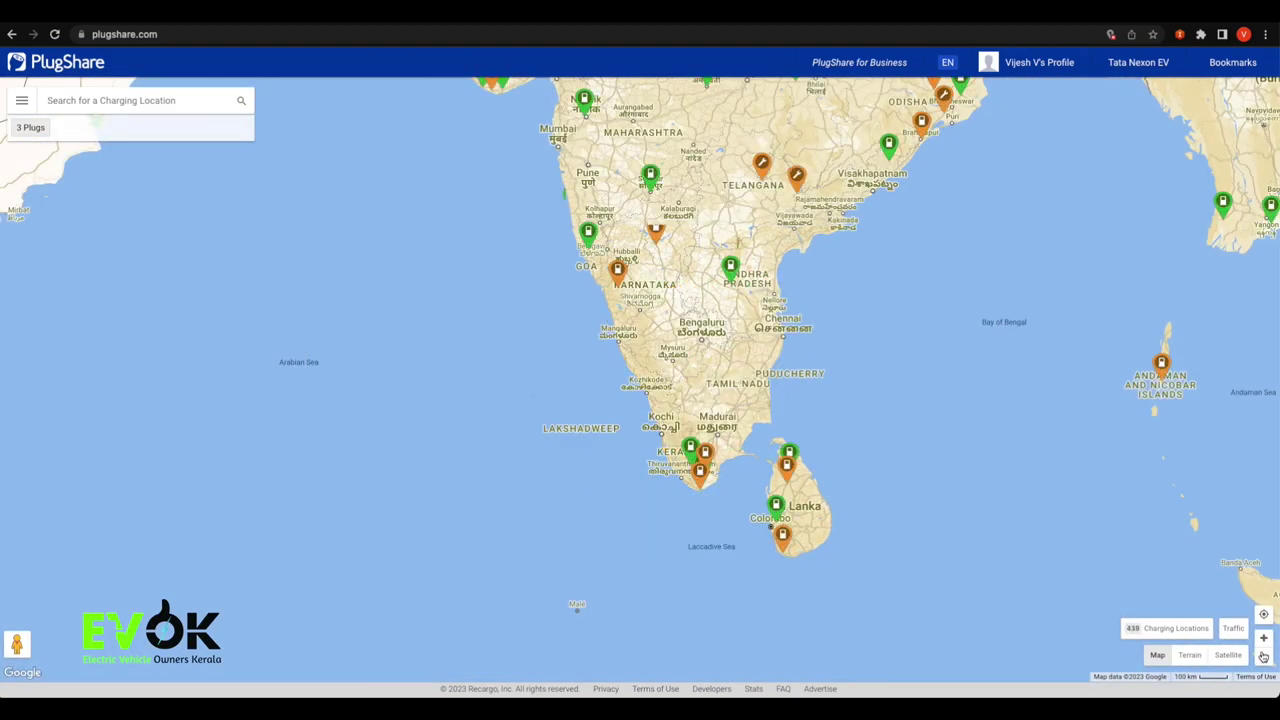
left_click(1263, 656)
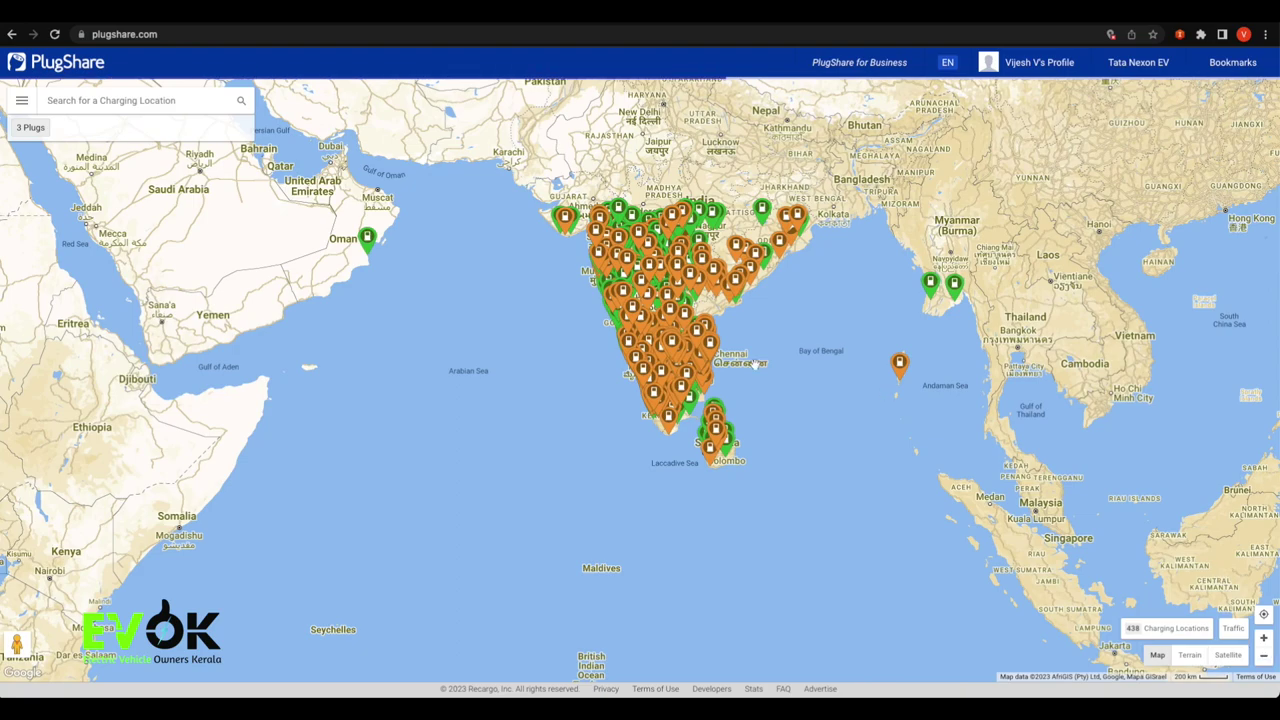
mouse_move(677, 220)
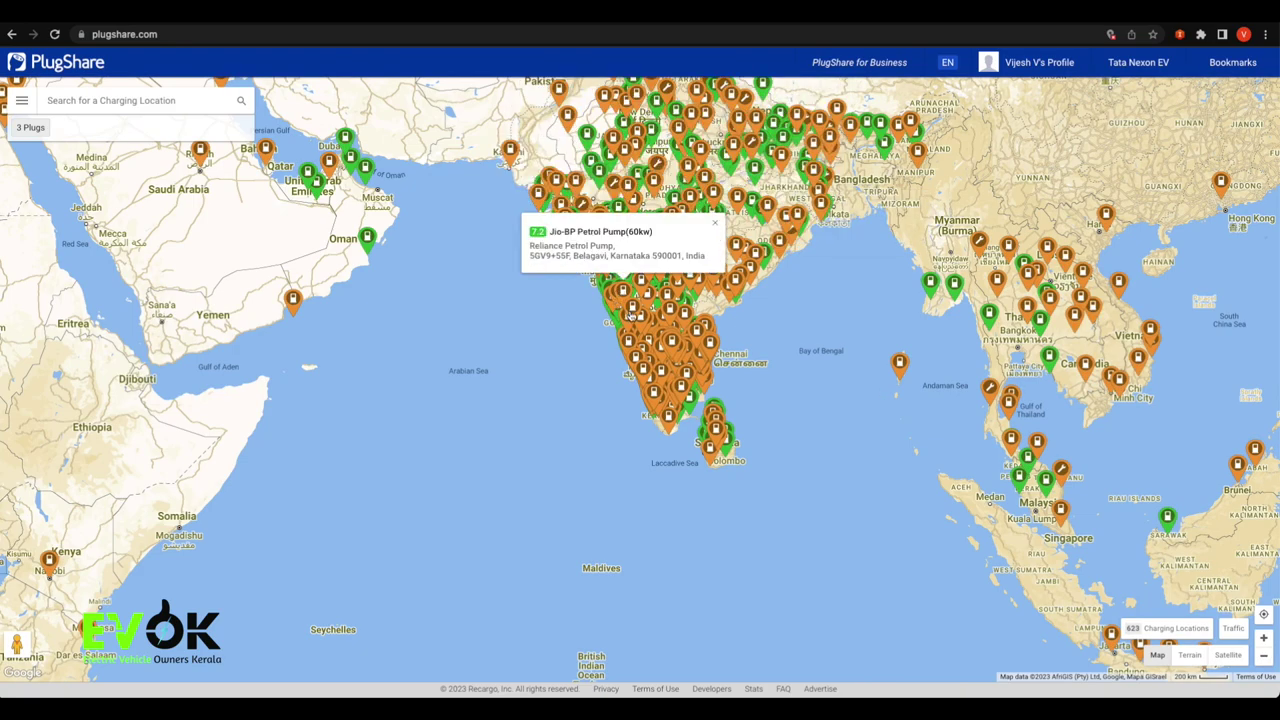
mouse_move(656, 325)
scroll(656, 325, "up", 1)
left_click_drag(988, 334, 1039, 404)
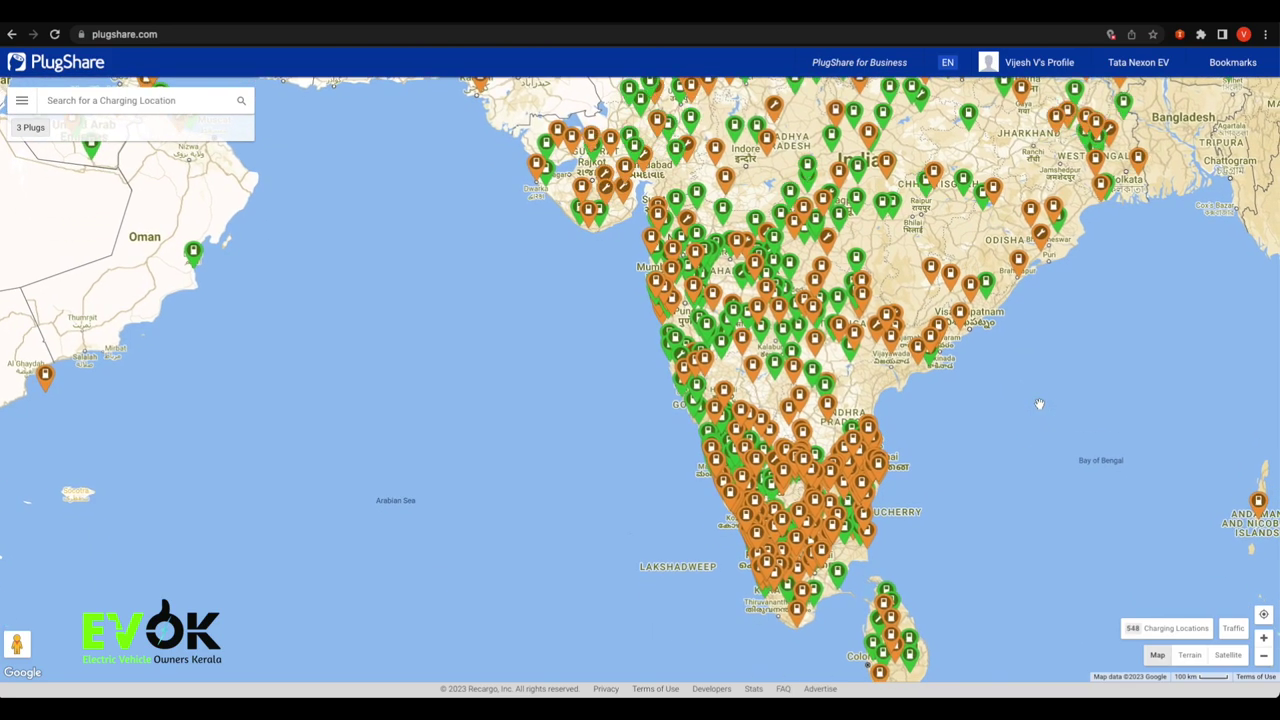
Start a new Trip Planner trip with Thrissur KSRTC Stand Road as the start.
left_click(21, 104)
left_click(40, 283)
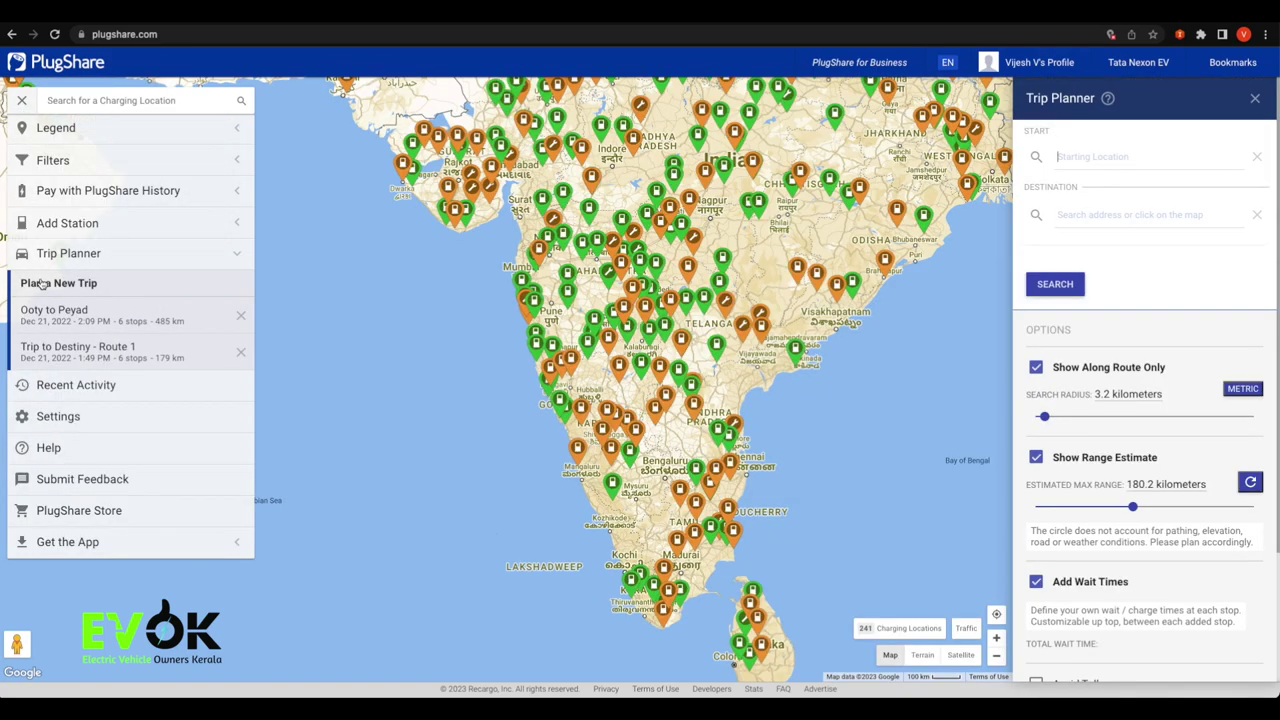
left_click(1087, 160)
type("thrissur")
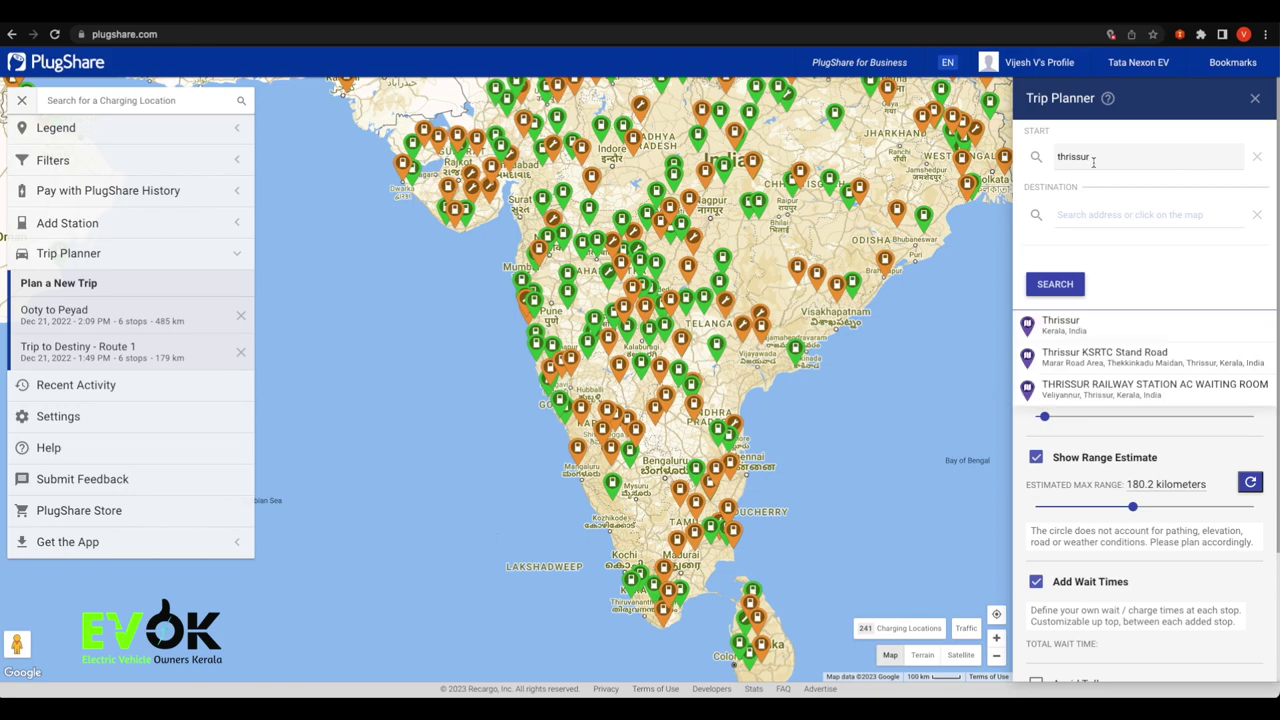
left_click(1076, 361)
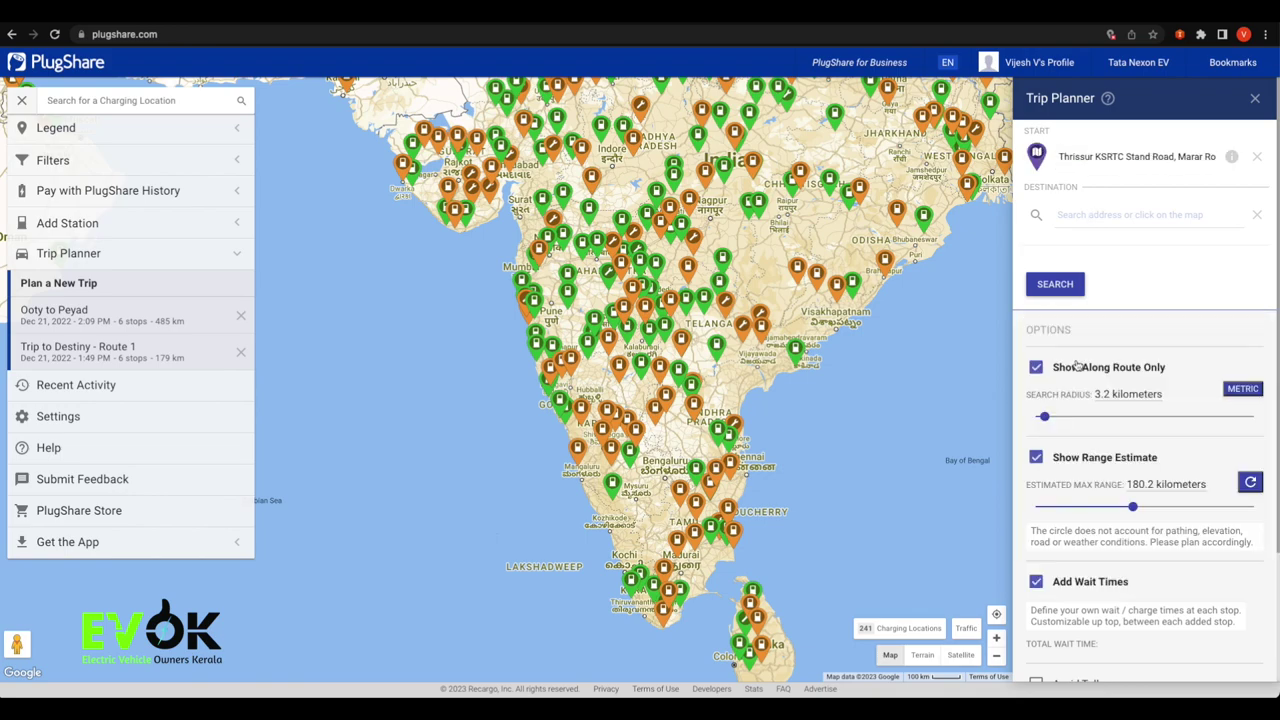
Set Mangalore Junction Railway Station Road as destination and calculate the 347 km route.
left_click(1088, 214)
type("mangalo")
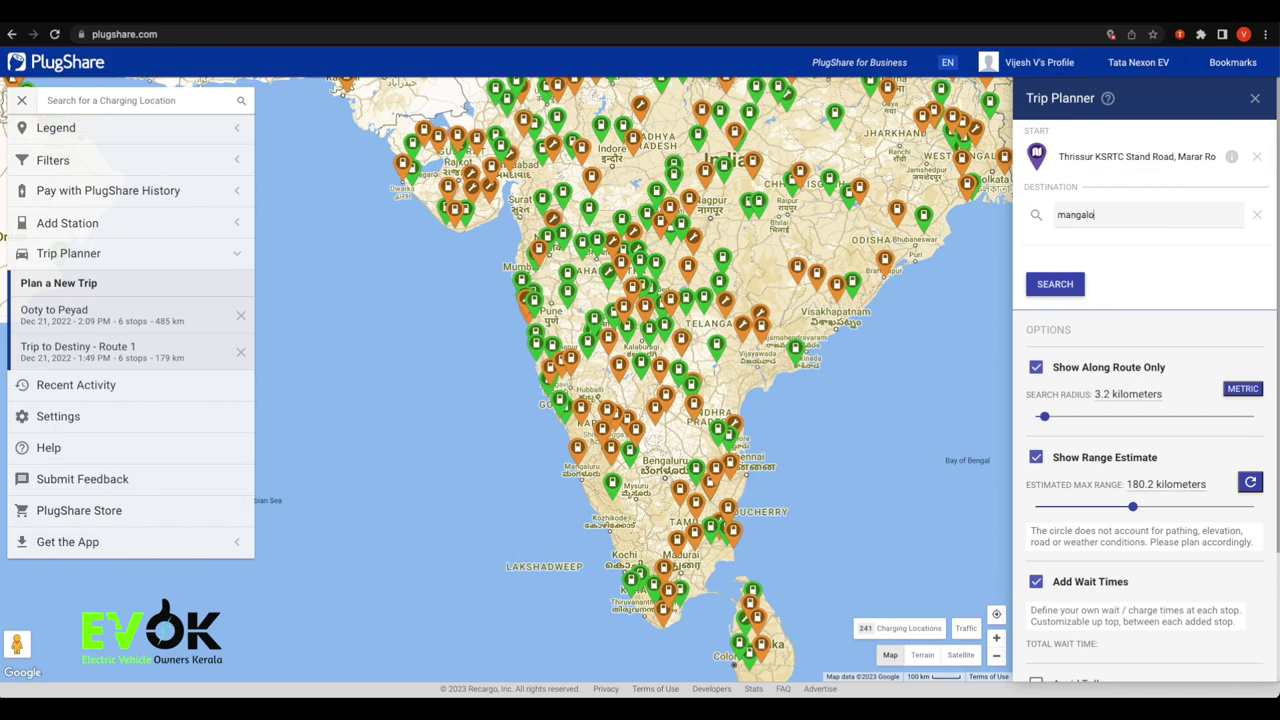
type("re")
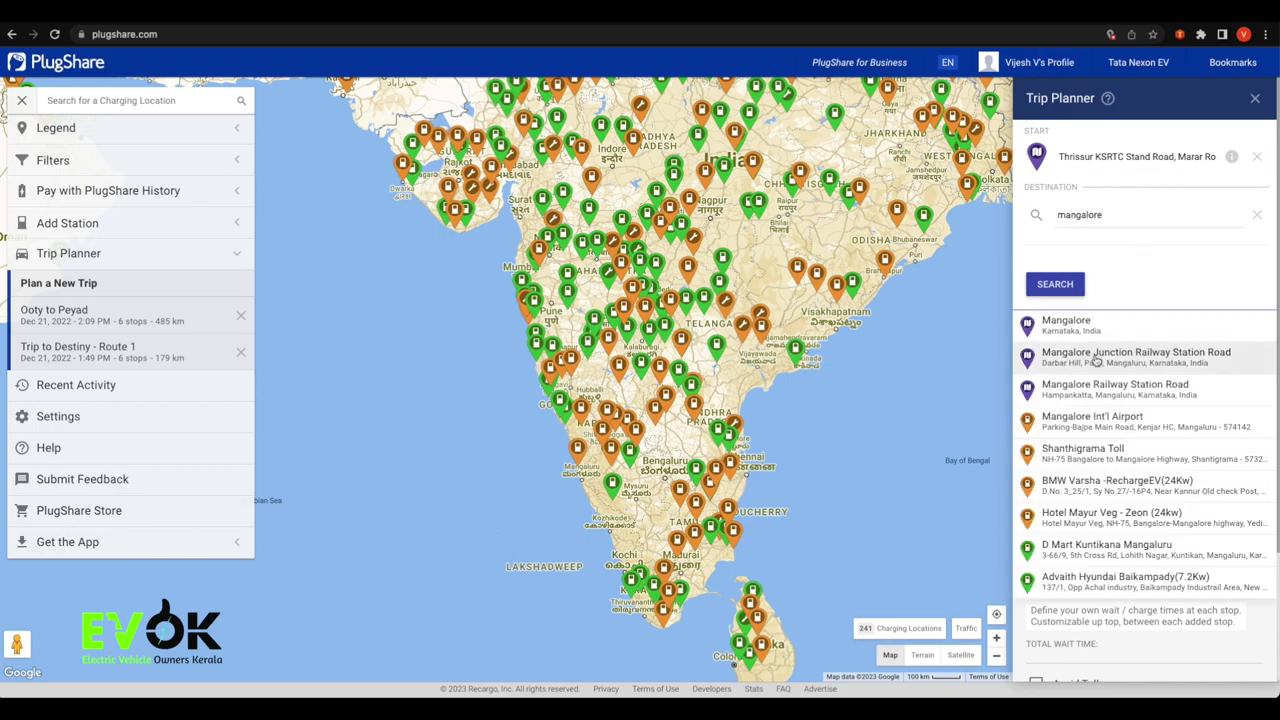
left_click(1095, 358)
left_click(1055, 327)
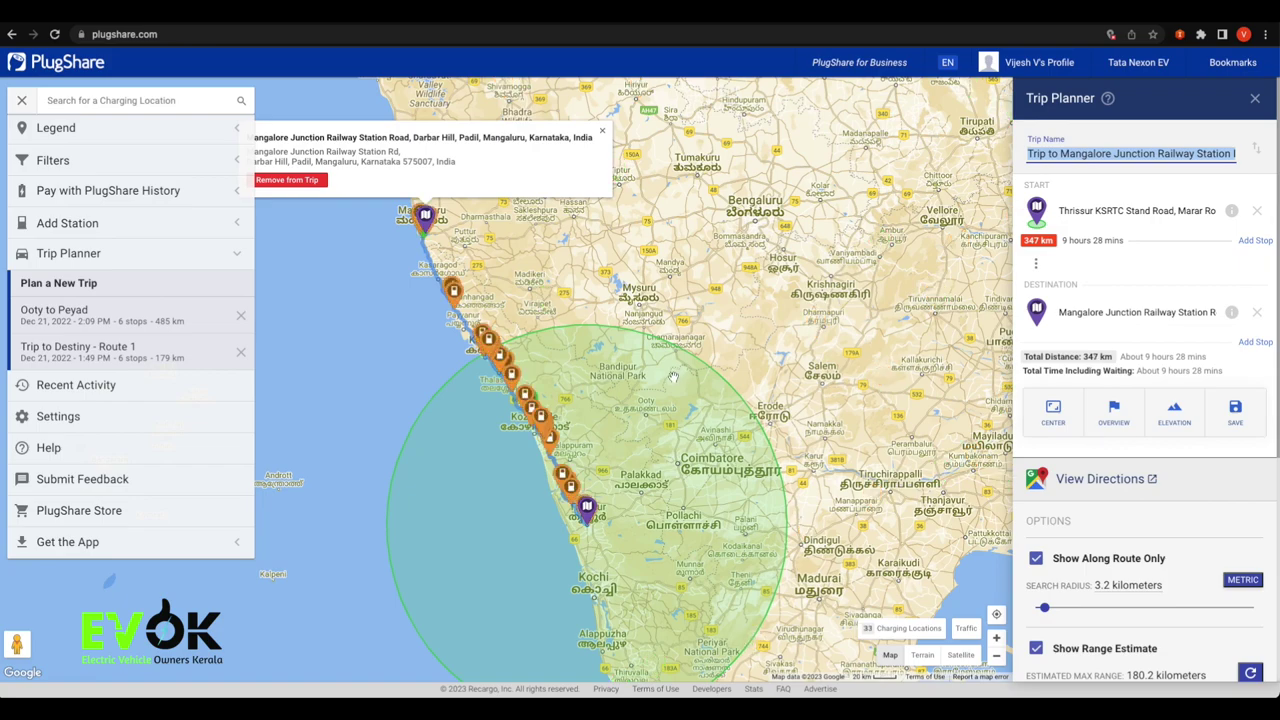
Close the side menu, check a coastal charger, and zoom in on the Thrissur area.
left_click(18, 104)
left_click(477, 345)
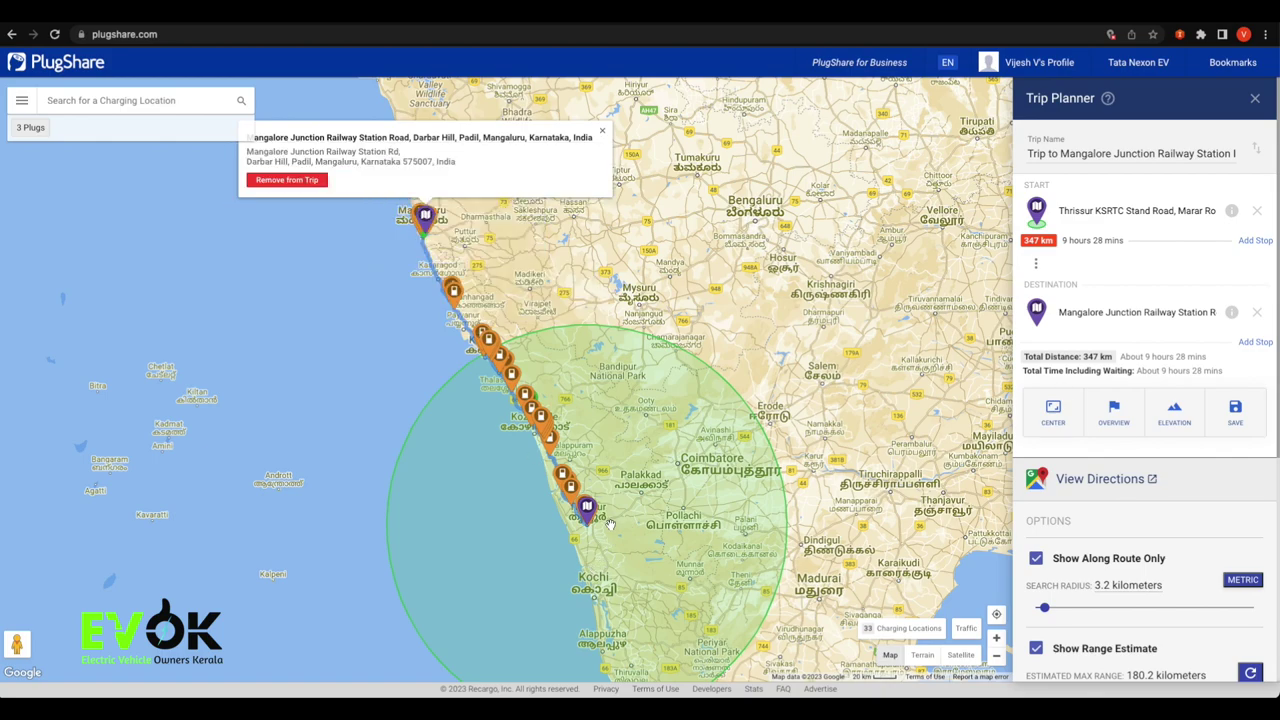
left_click(996, 637)
mouse_move(829, 522)
left_mouse_down()
mouse_move(871, 203)
mouse_move(734, 37)
left_mouse_up()
Check the start address and the ELEKTROMECK-Kurrent and Sihla Energy-Relux Electric chargers near Thrissur.
left_click(739, 488)
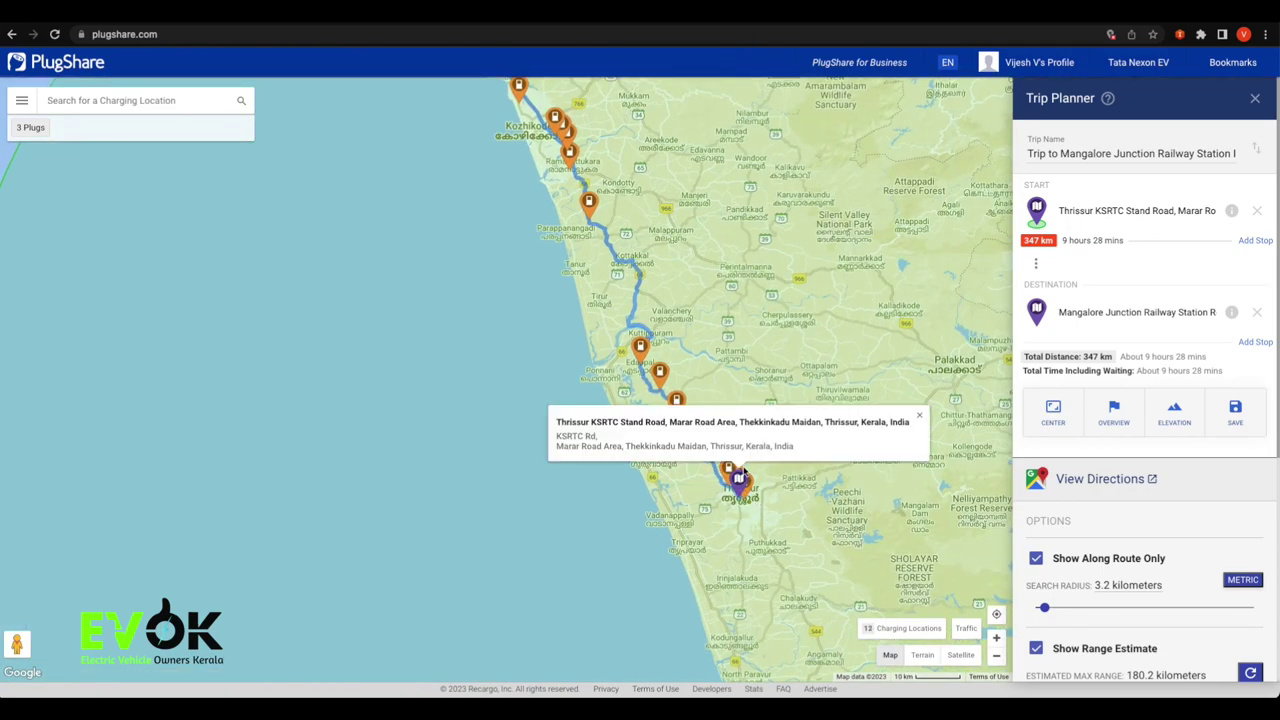
left_click(728, 470)
left_click(676, 402)
left_click(660, 378)
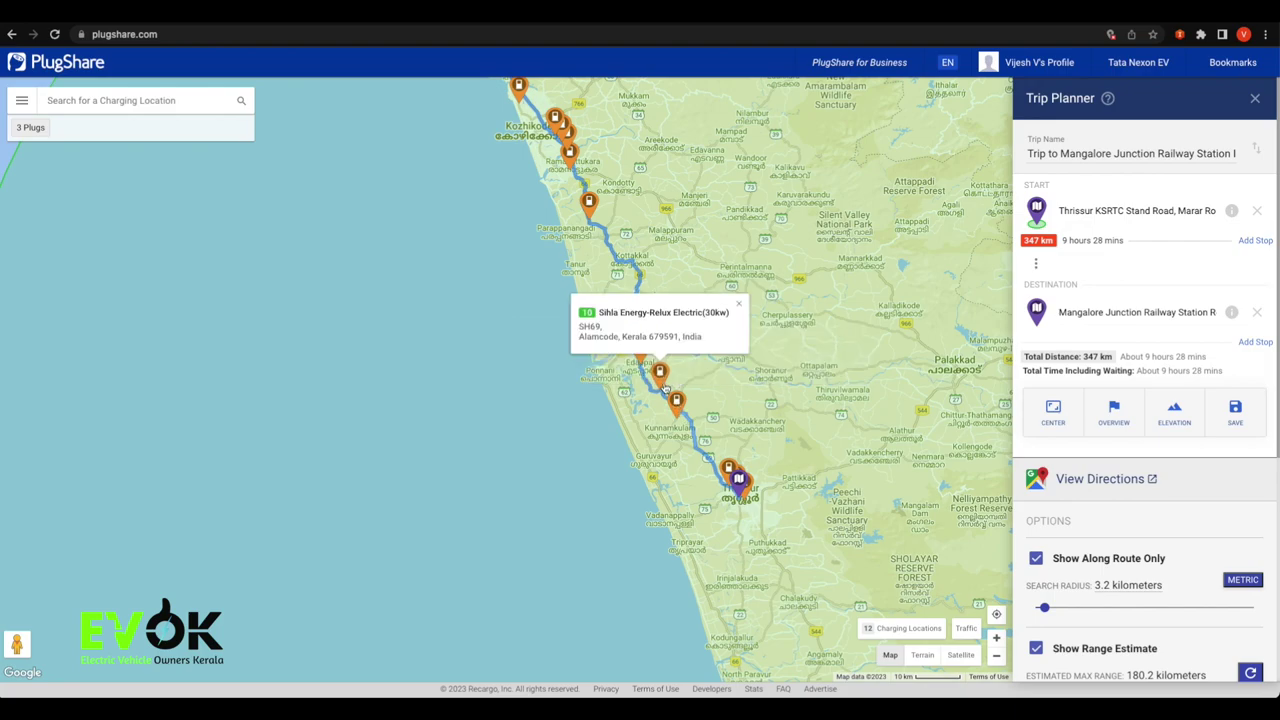
Follow the route north past the Thalappara Goec and HiLITE Mall chargers toward Kannur.
left_click_drag(611, 391, 740, 665)
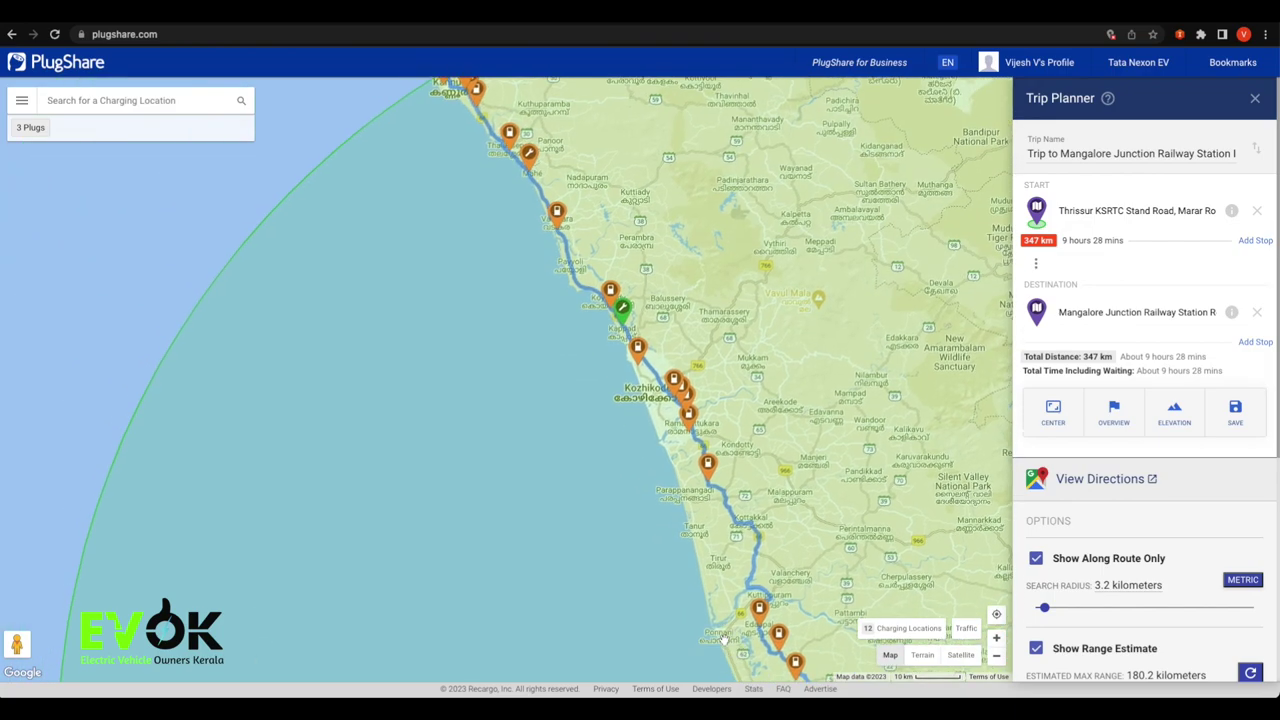
left_click(709, 465)
left_click(675, 381)
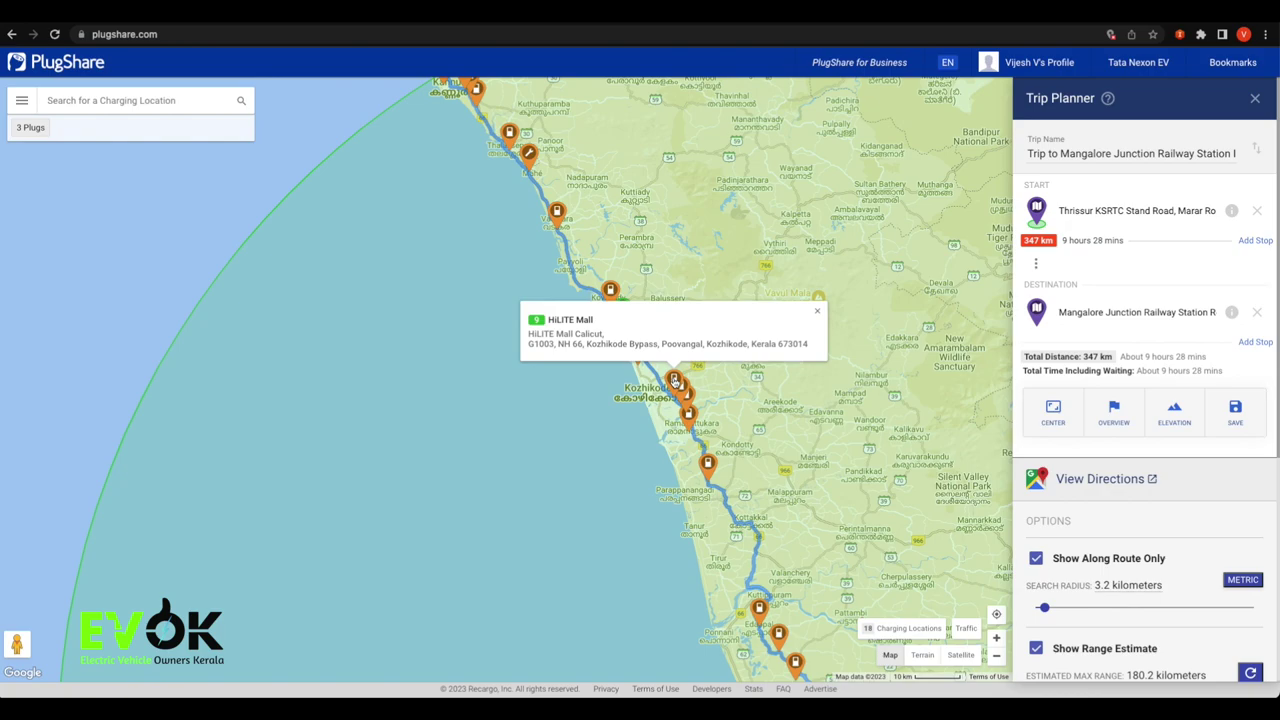
left_click_drag(756, 384, 831, 606)
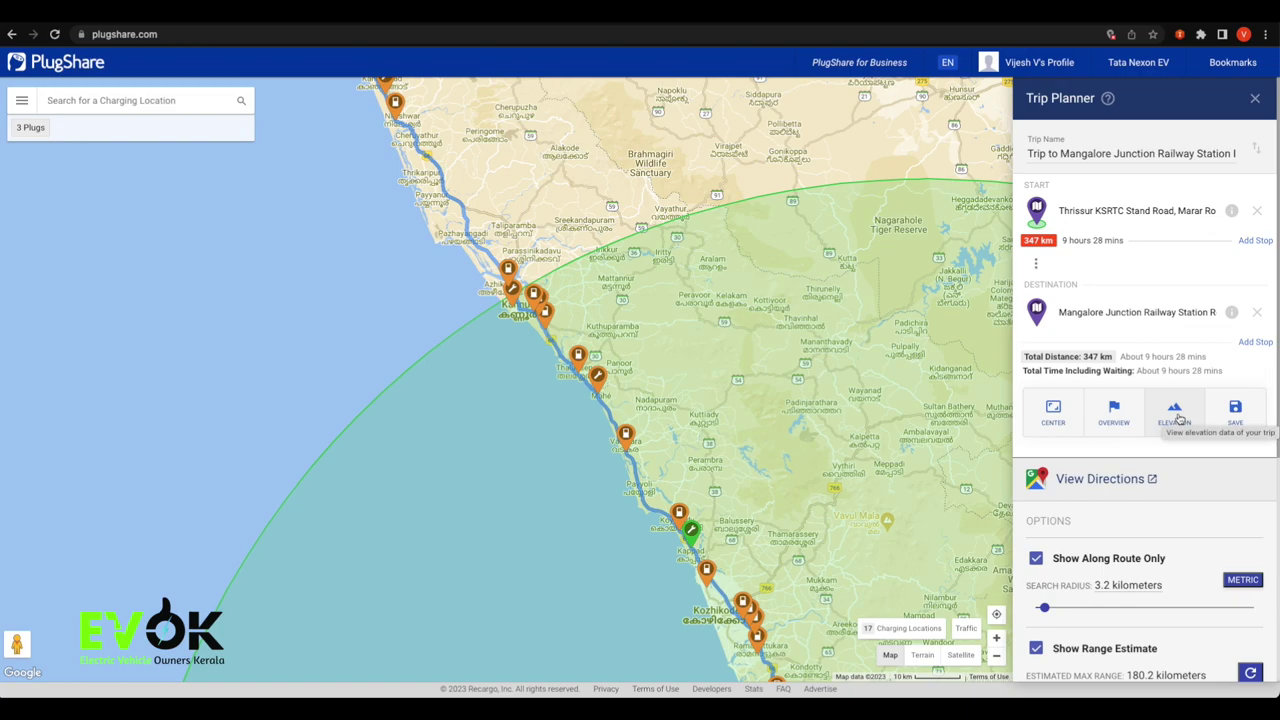
left_click(1179, 420)
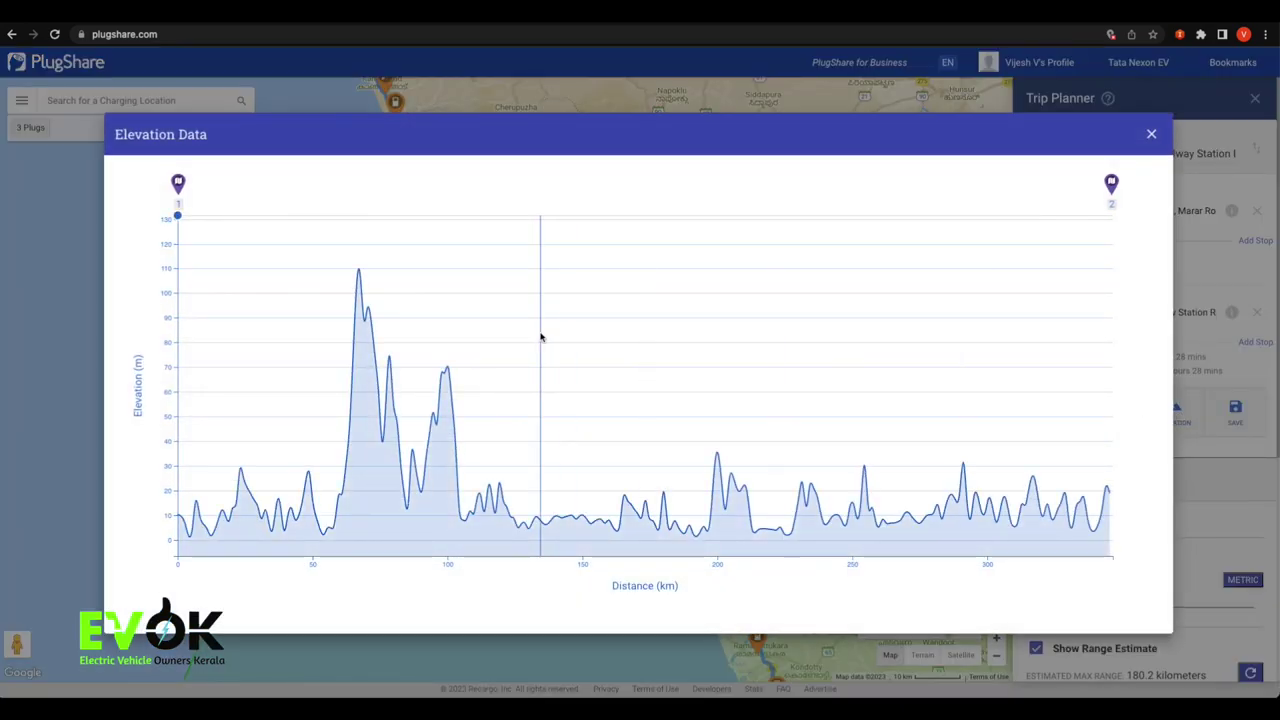
left_click(1151, 133)
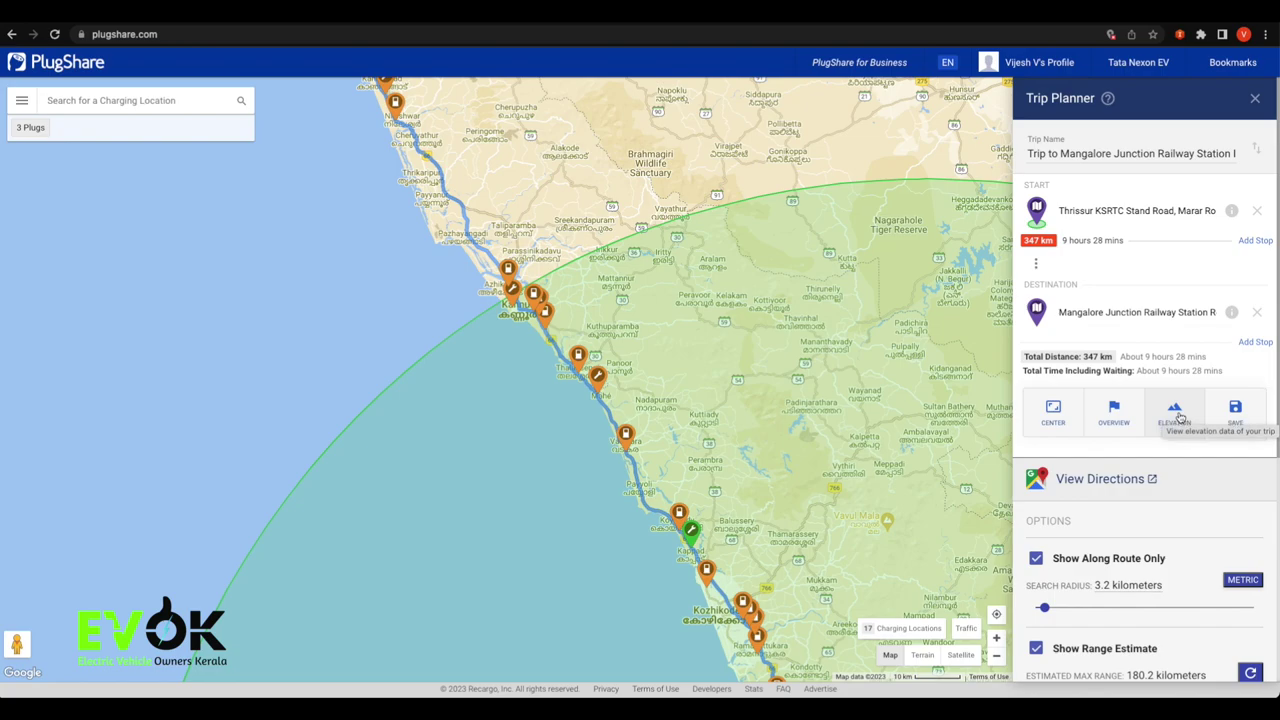
Extend the Estimated Max Range slider to 183.4 km.
scroll(1156, 502, "down", 4)
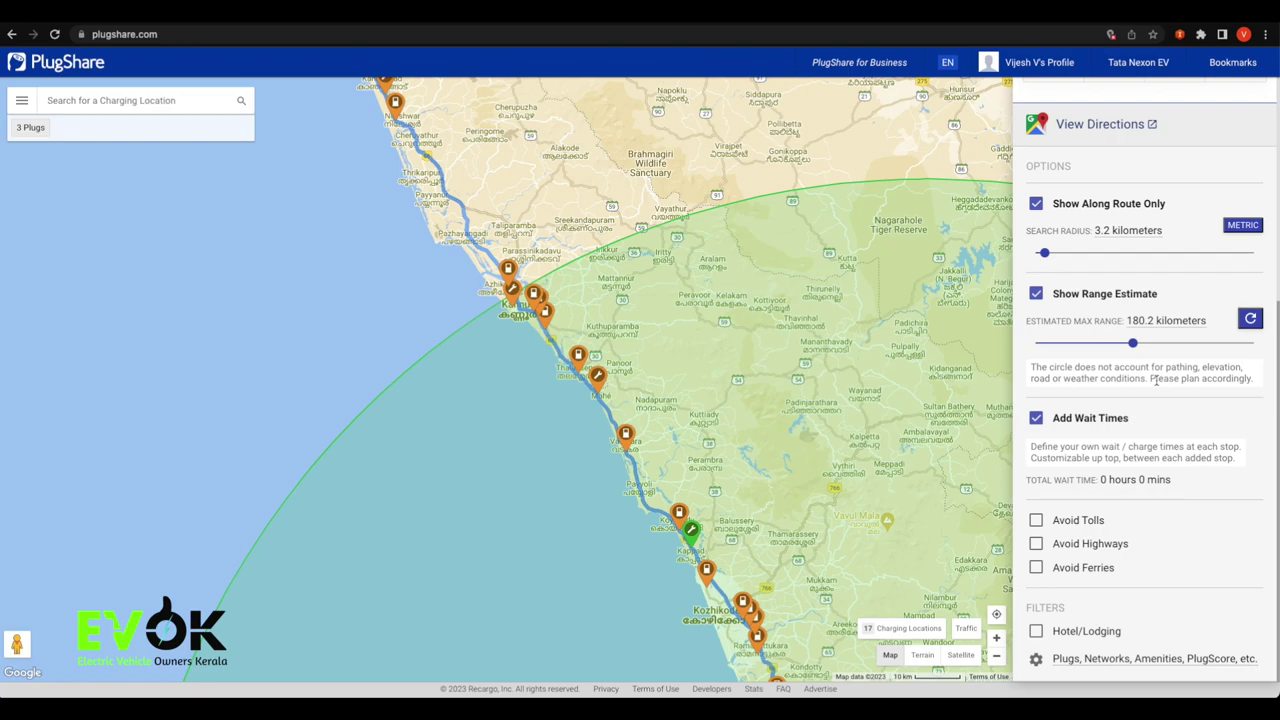
scroll(1156, 380, "up", 1)
mouse_move(1131, 383)
left_mouse_down()
mouse_move(1086, 380)
mouse_move(1134, 381)
left_mouse_up()
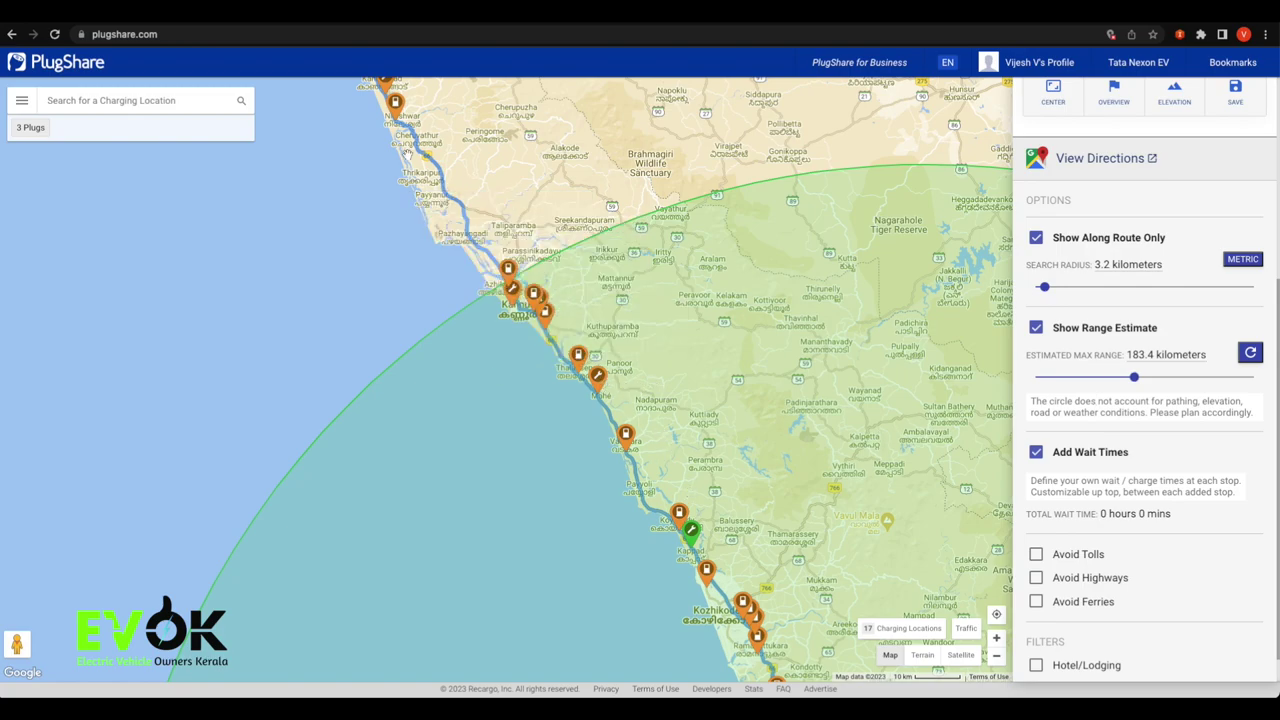
Toggle Show Along Route Only off to see all chargers, then back on.
scroll(1188, 511, "up", 3)
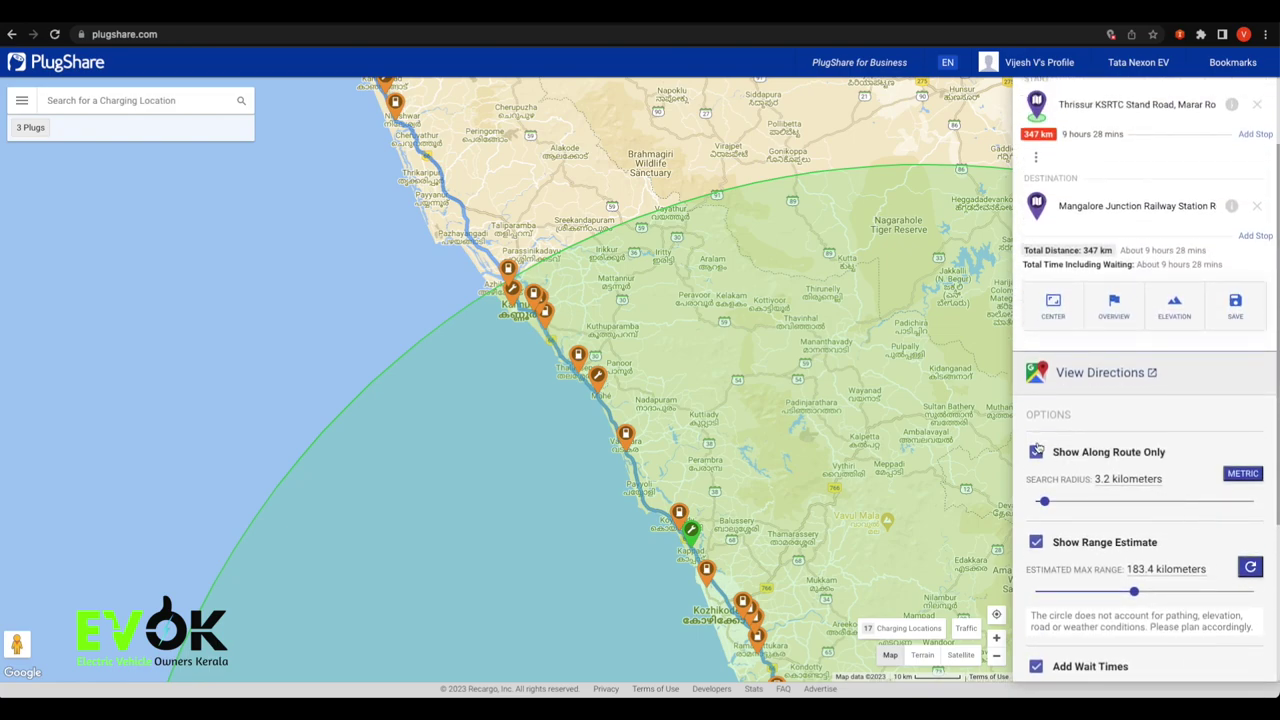
left_click(1036, 453)
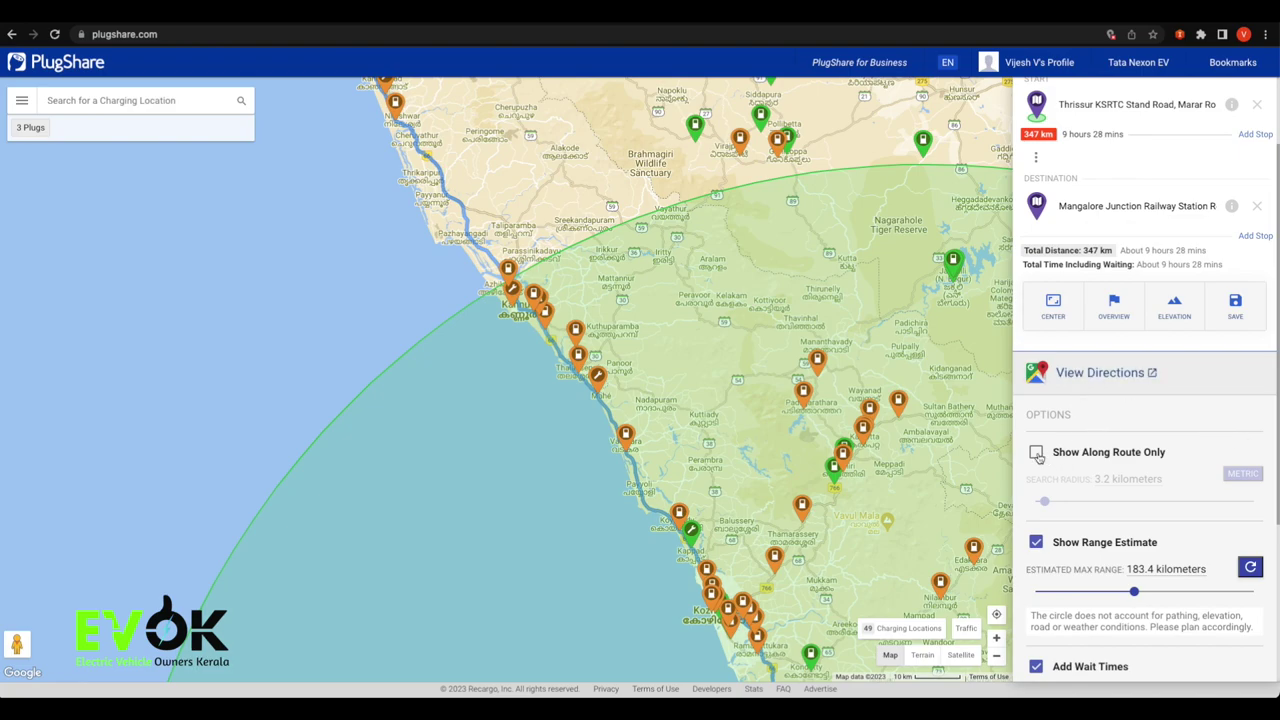
left_click(1037, 455)
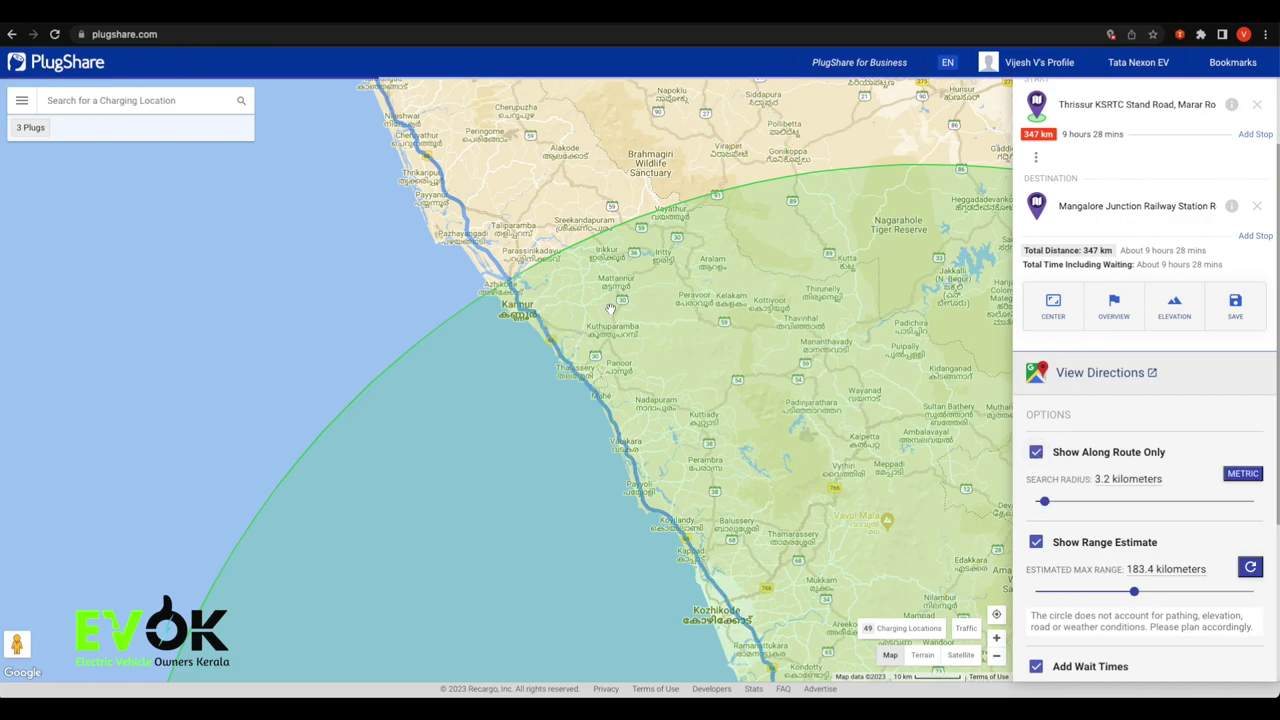
Open the Down Town Mall charger's info on the map.
mouse_move(686, 522)
mouse_move(631, 441)
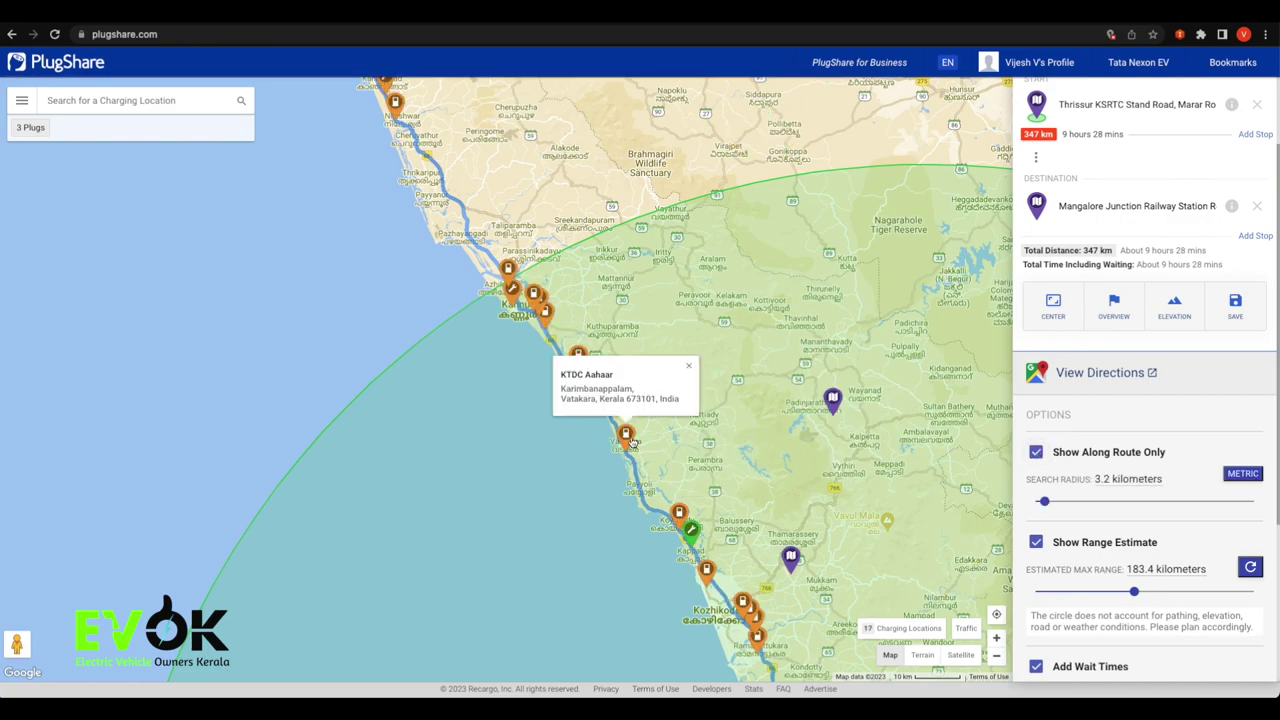
mouse_move(580, 371)
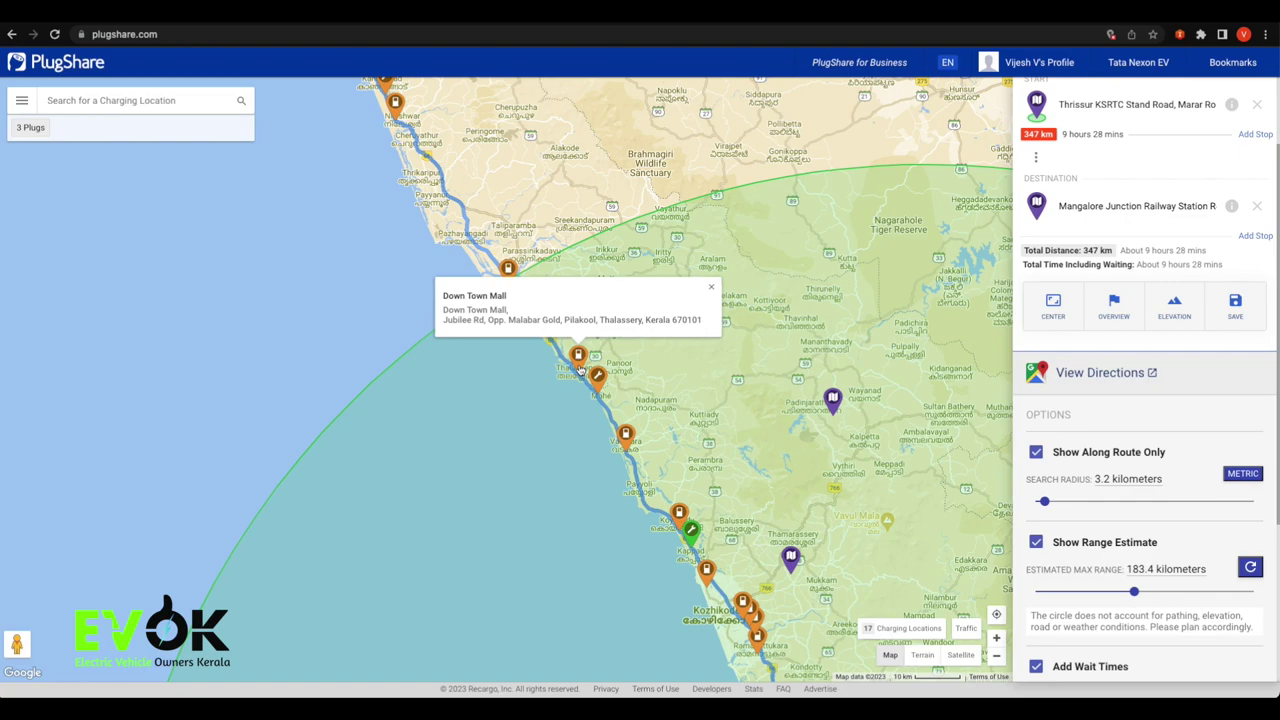
left_click(580, 371)
Open the KTDC Aahaar station details and highlight its ANERT EESL description.
left_click(625, 433)
left_click(622, 397)
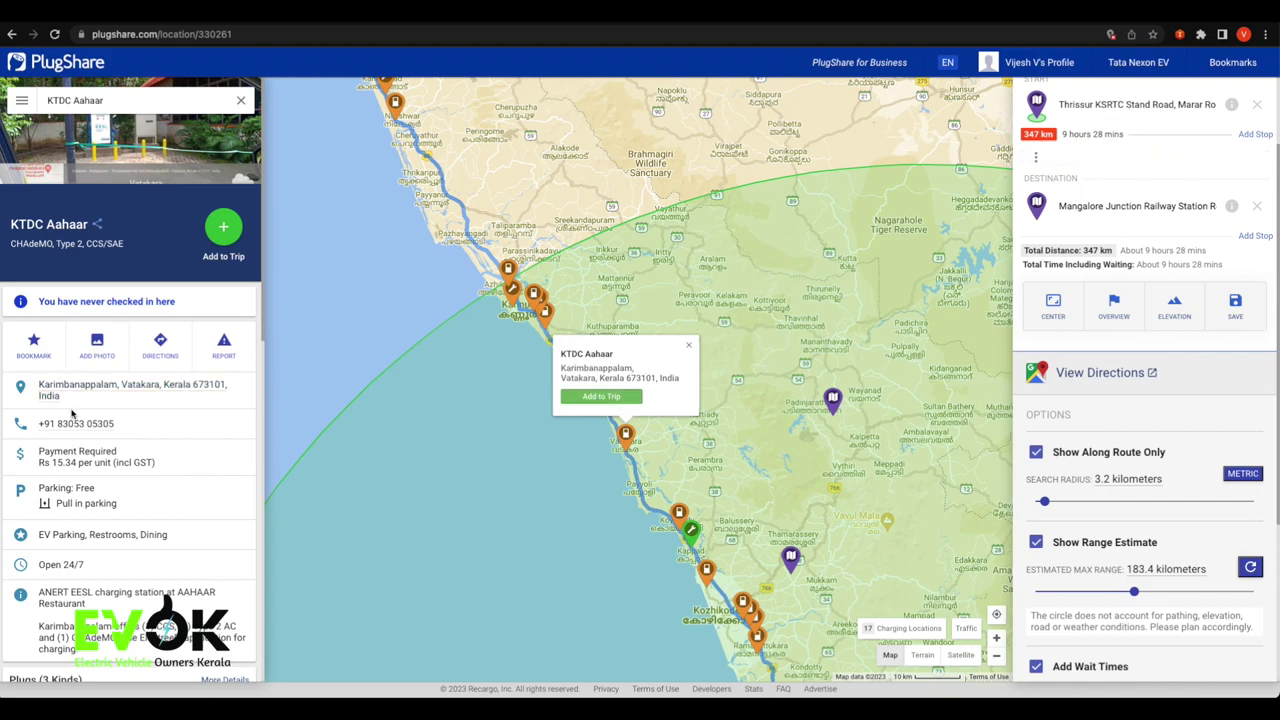
scroll(80, 405, "down", 1)
left_click_drag(40, 532, 207, 551)
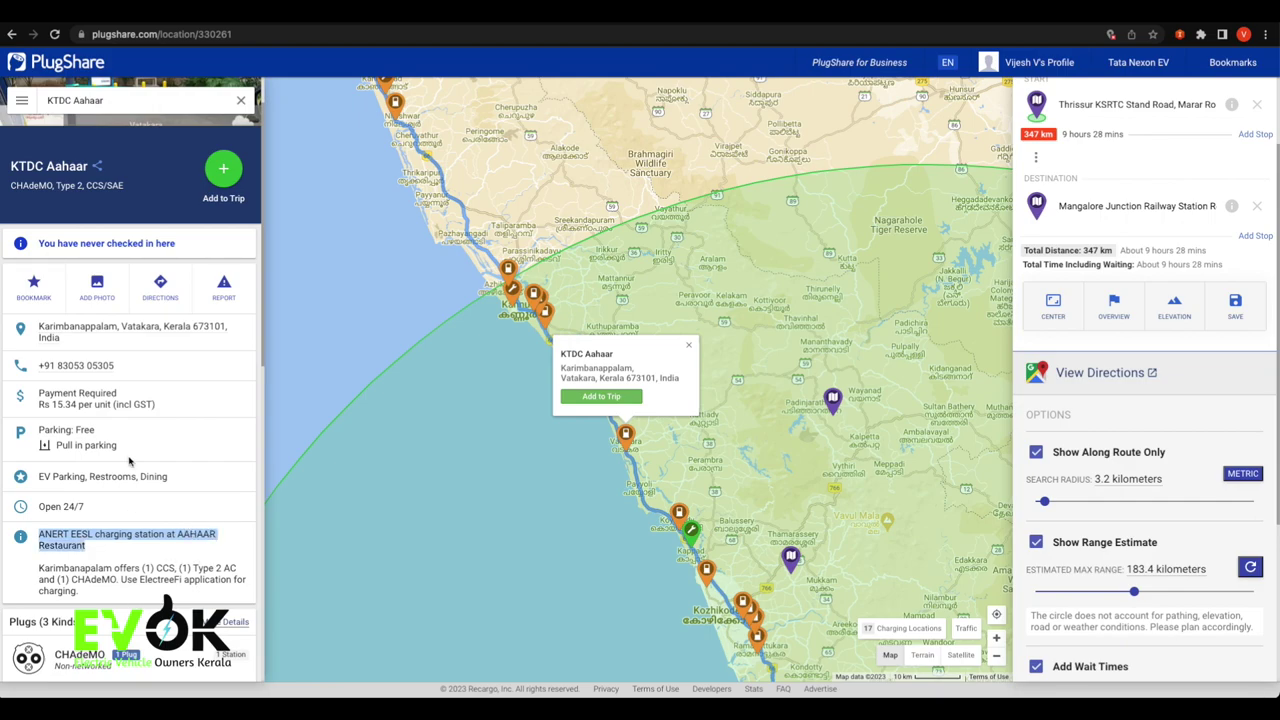
Close the KTDC Aahaar details and pan the map north to the Mangalore coast.
scroll(117, 243, "up", 1)
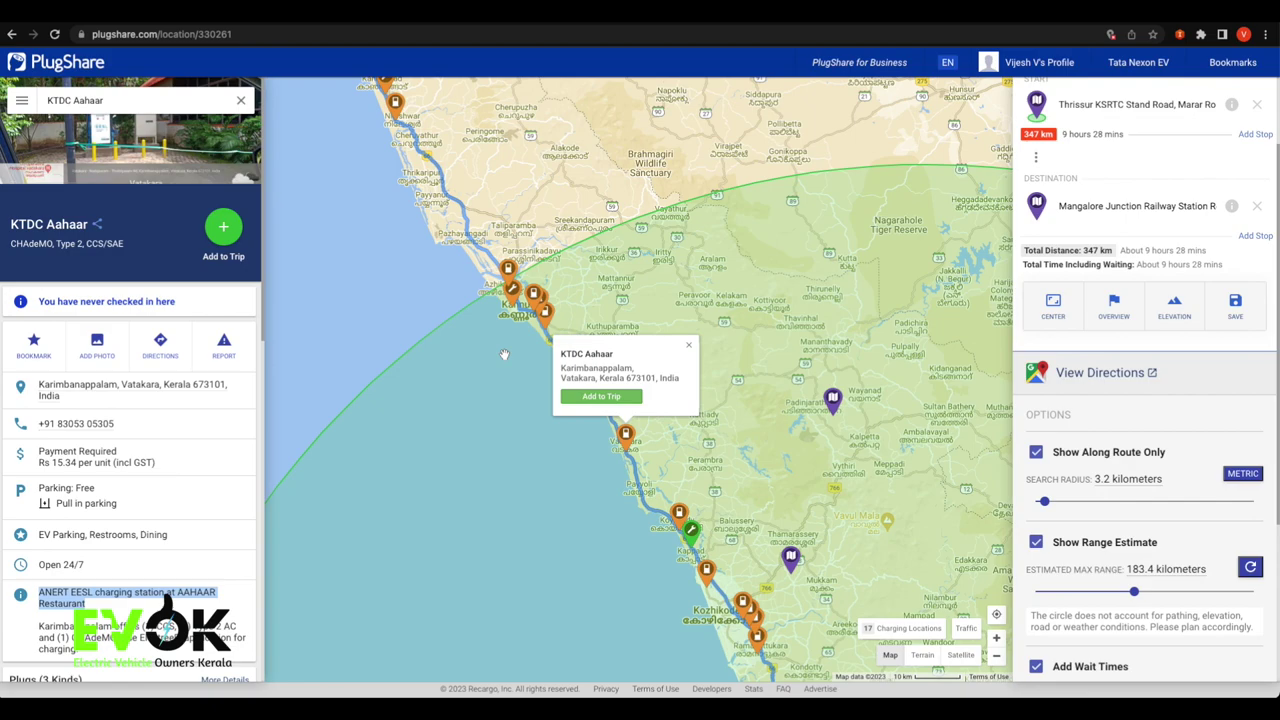
left_click(688, 345)
left_click_drag(482, 225, 678, 523)
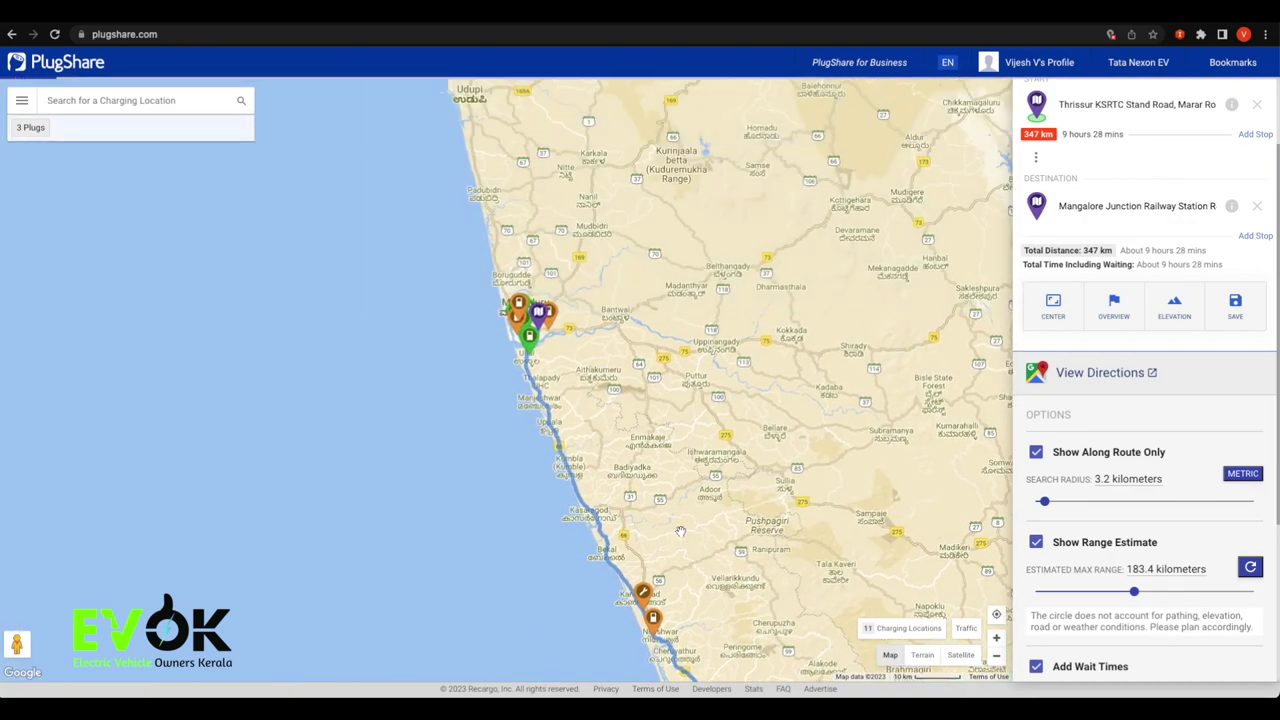
Open the TML Auto Matrix charger details and pan the map back south toward Vatakara.
mouse_move(519, 318)
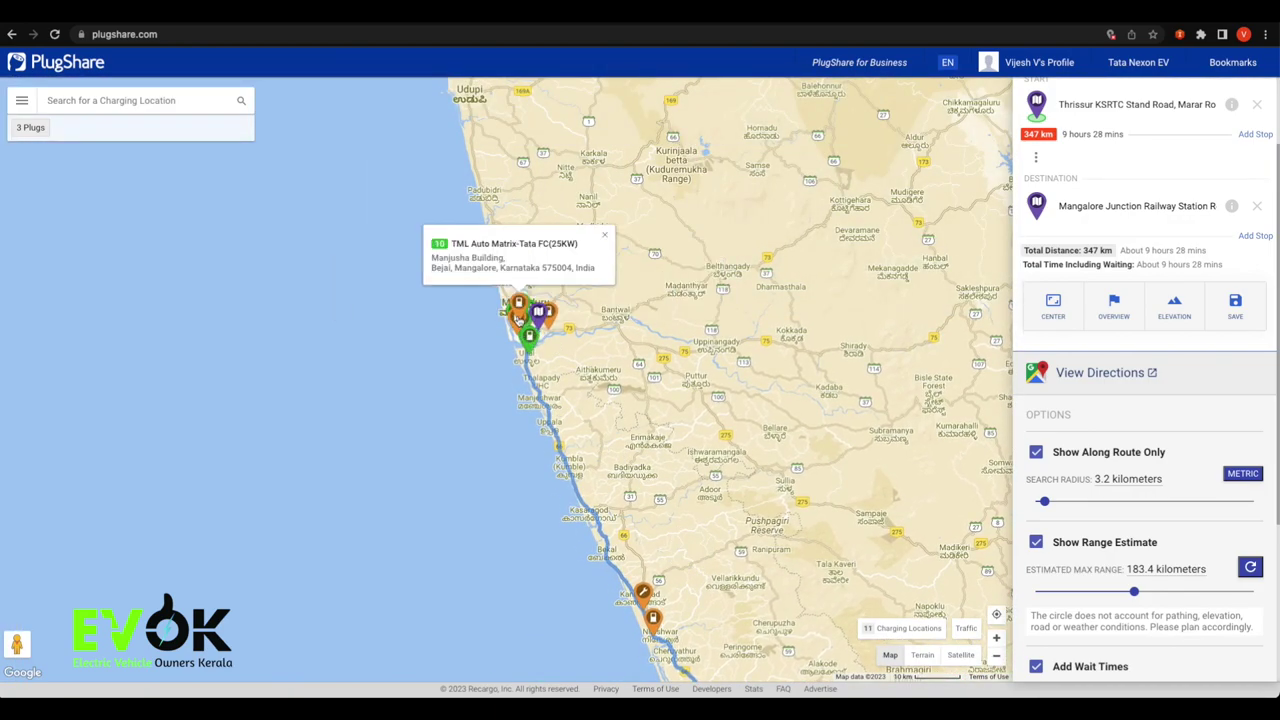
left_click(519, 318)
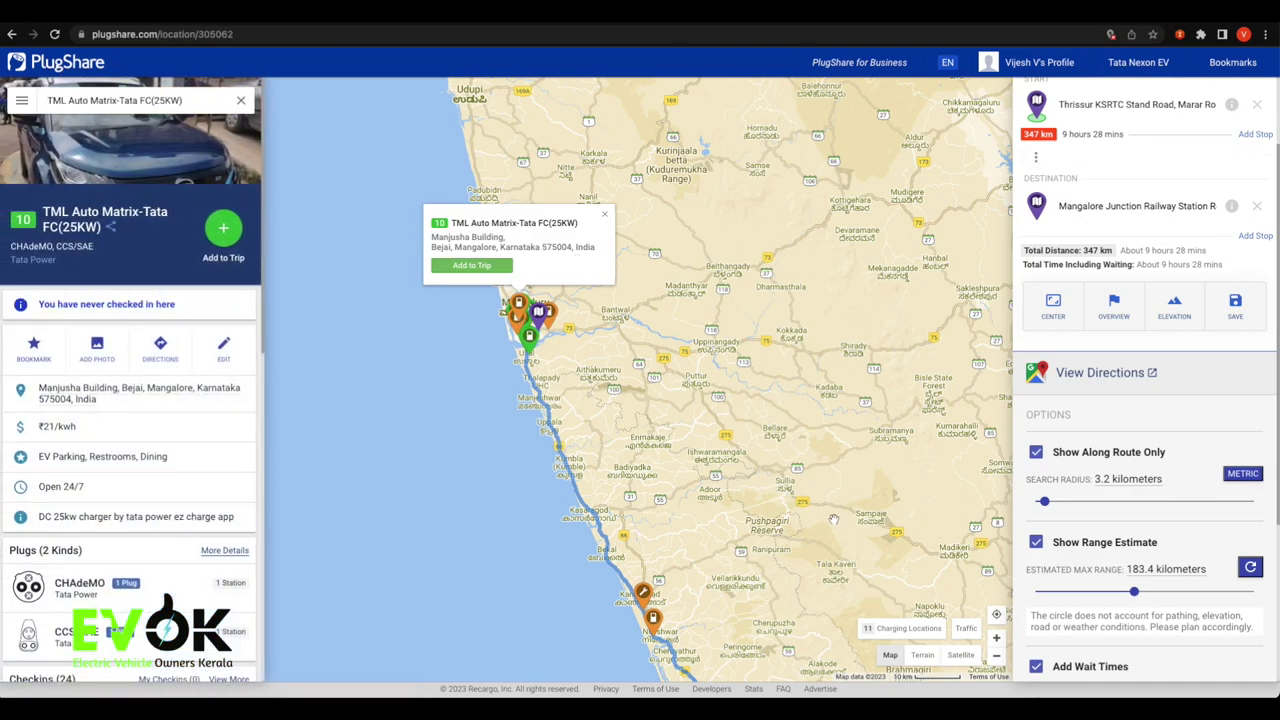
left_click_drag(833, 519, 771, 251)
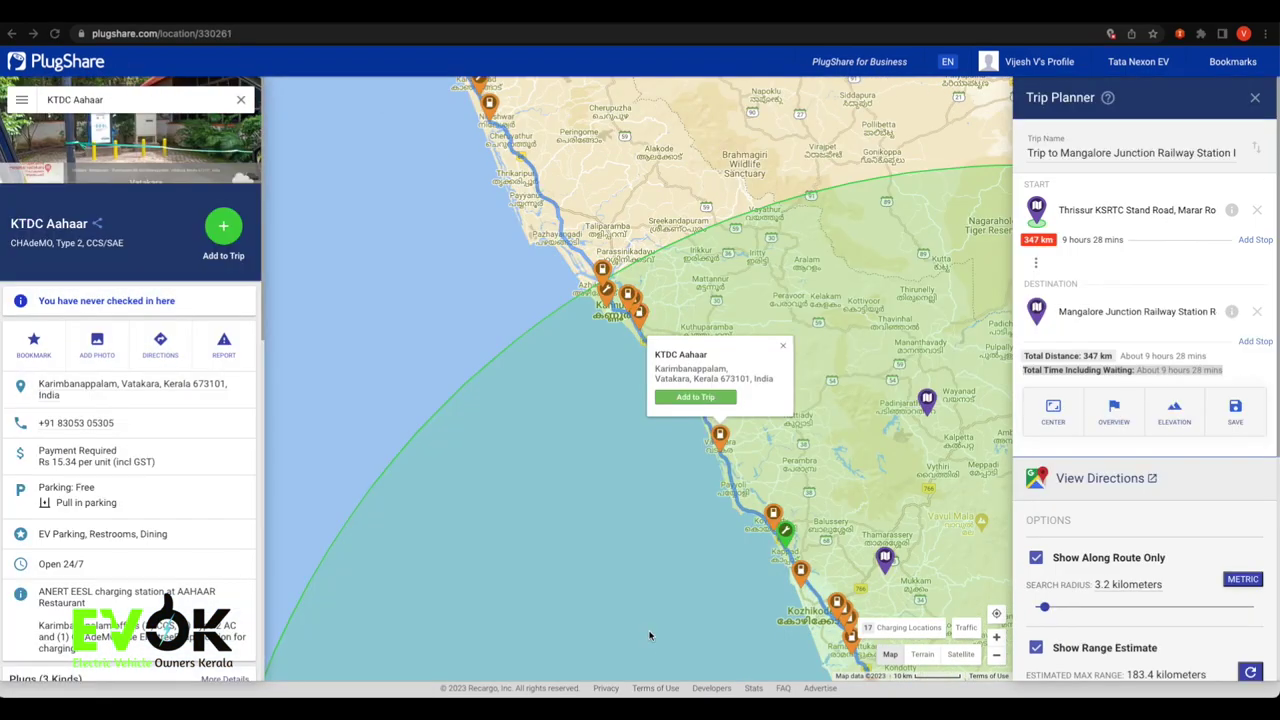
Review the panel's total time including waiting and open the KTDC Aahaar station photo full size.
scroll(222, 470, "down", 10)
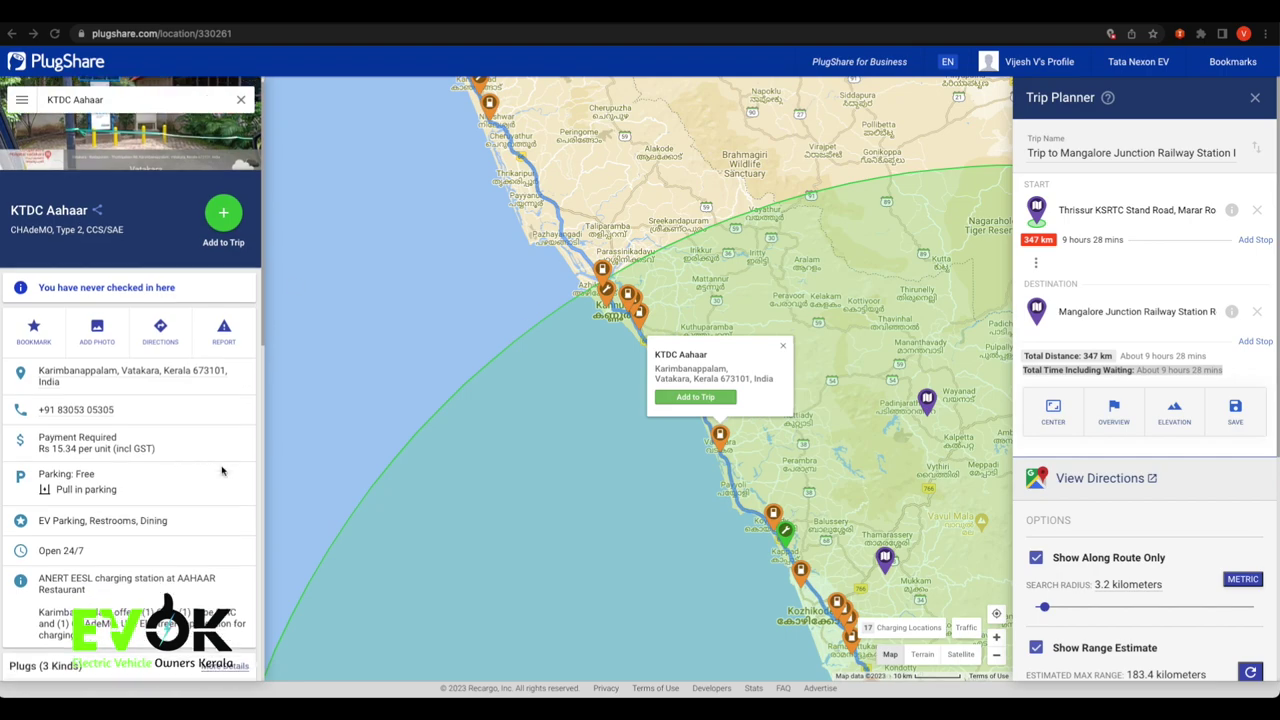
scroll(160, 400, "up", 1)
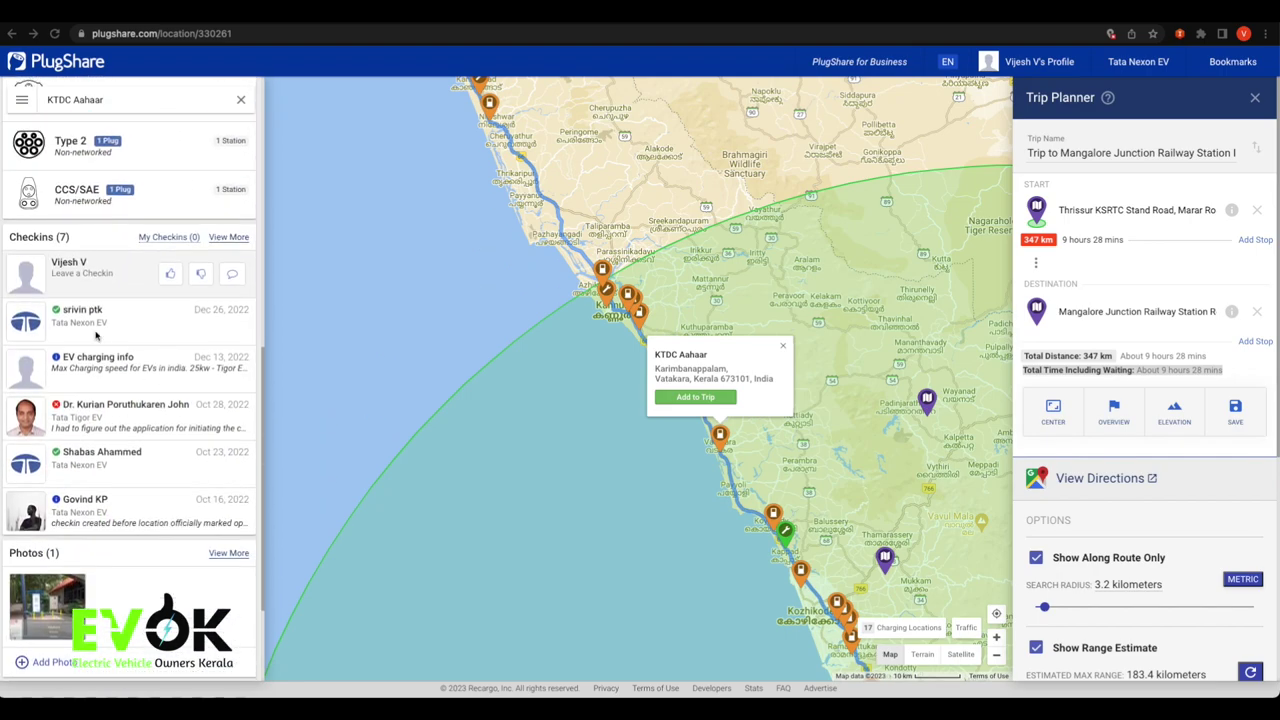
double_click(200, 308)
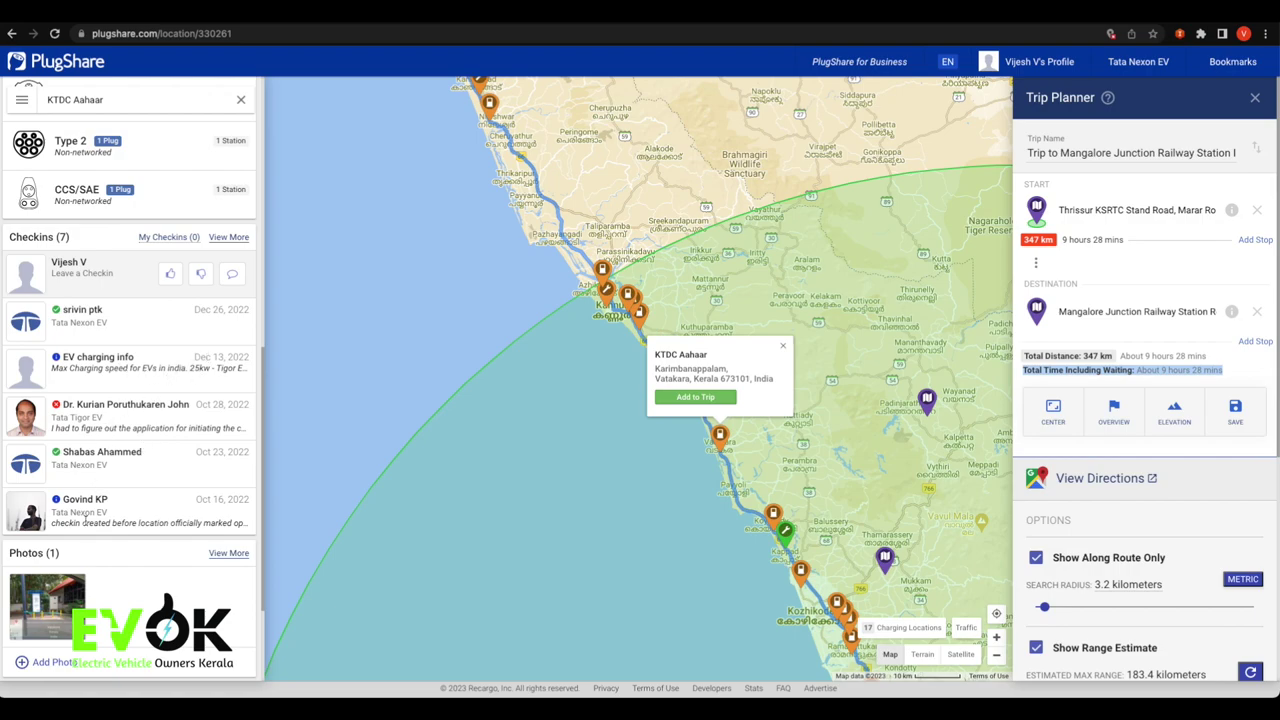
scroll(88, 518, "down", 1)
scroll(155, 495, "down", 1)
scroll(155, 497, "up", 3)
scroll(155, 495, "up", 4)
scroll(86, 457, "down", 6)
left_click(60, 452)
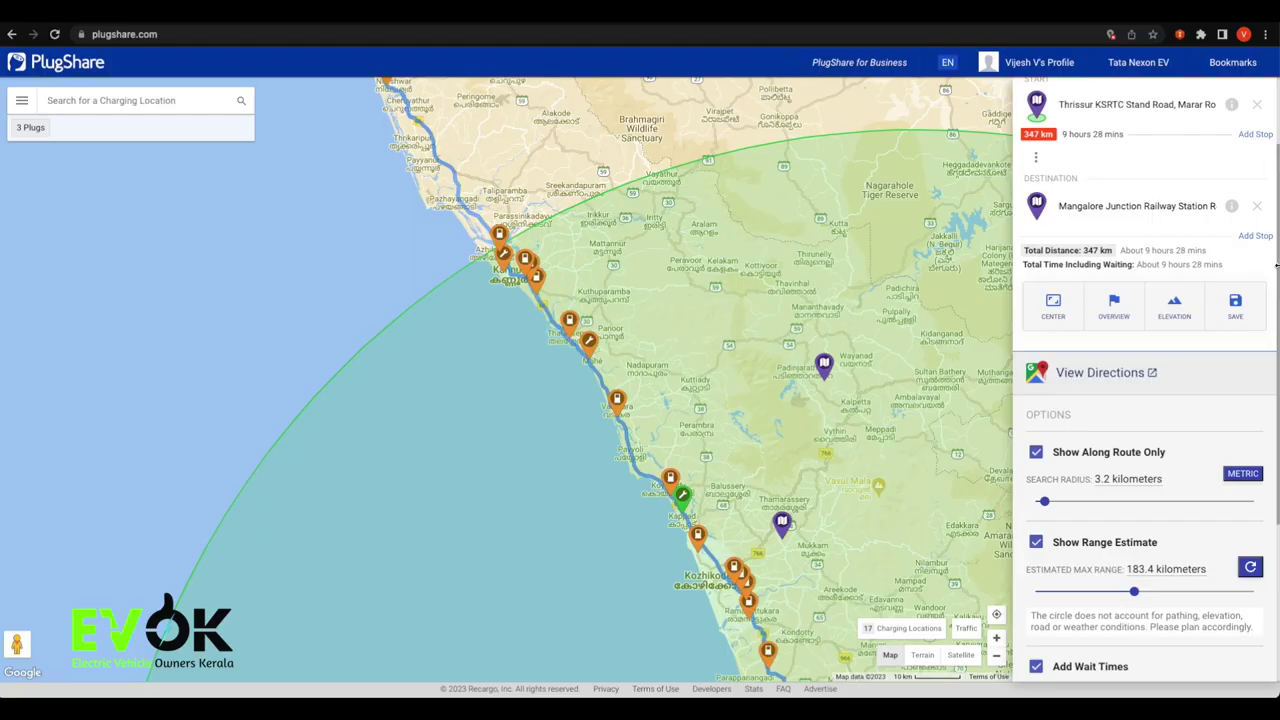
Highlight the 347 km total distance and total trip time, then pan the map toward Kannur.
left_click_drag(1212, 250, 1120, 252)
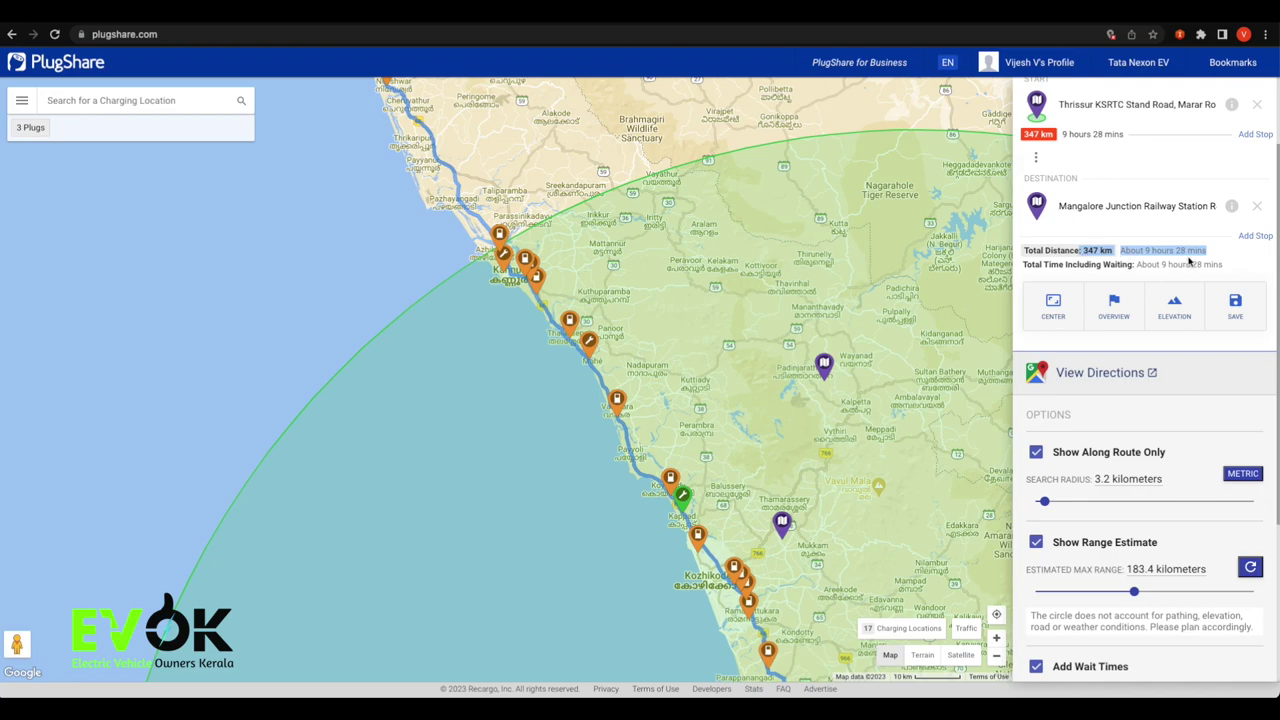
left_click(1234, 260)
left_click_drag(1234, 262, 1136, 257)
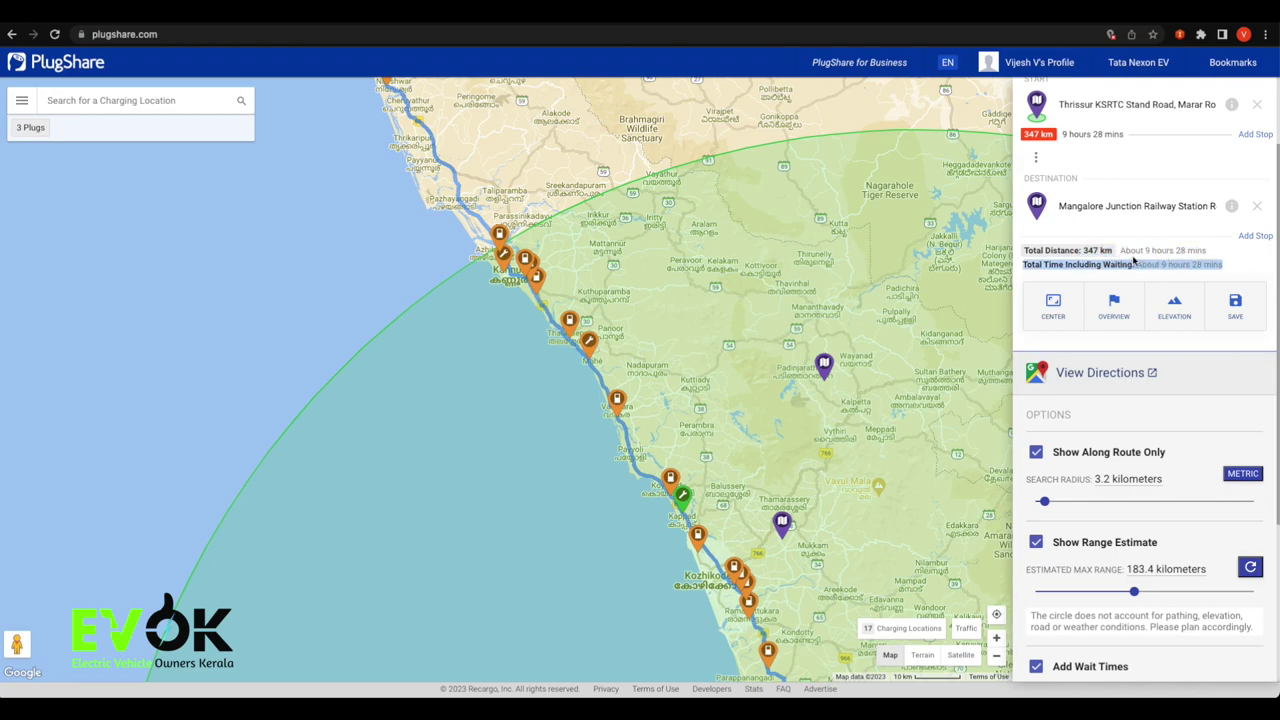
scroll(1078, 145, "up", 2)
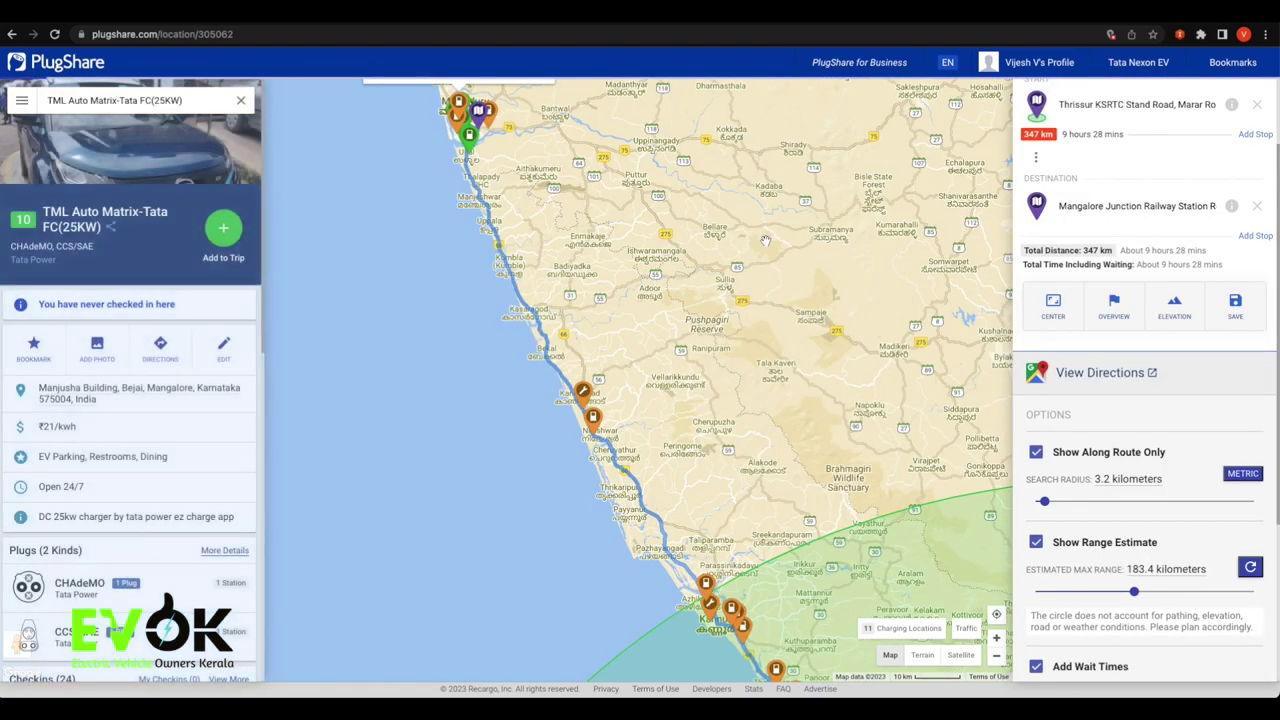
left_click_drag(702, 414, 670, 220)
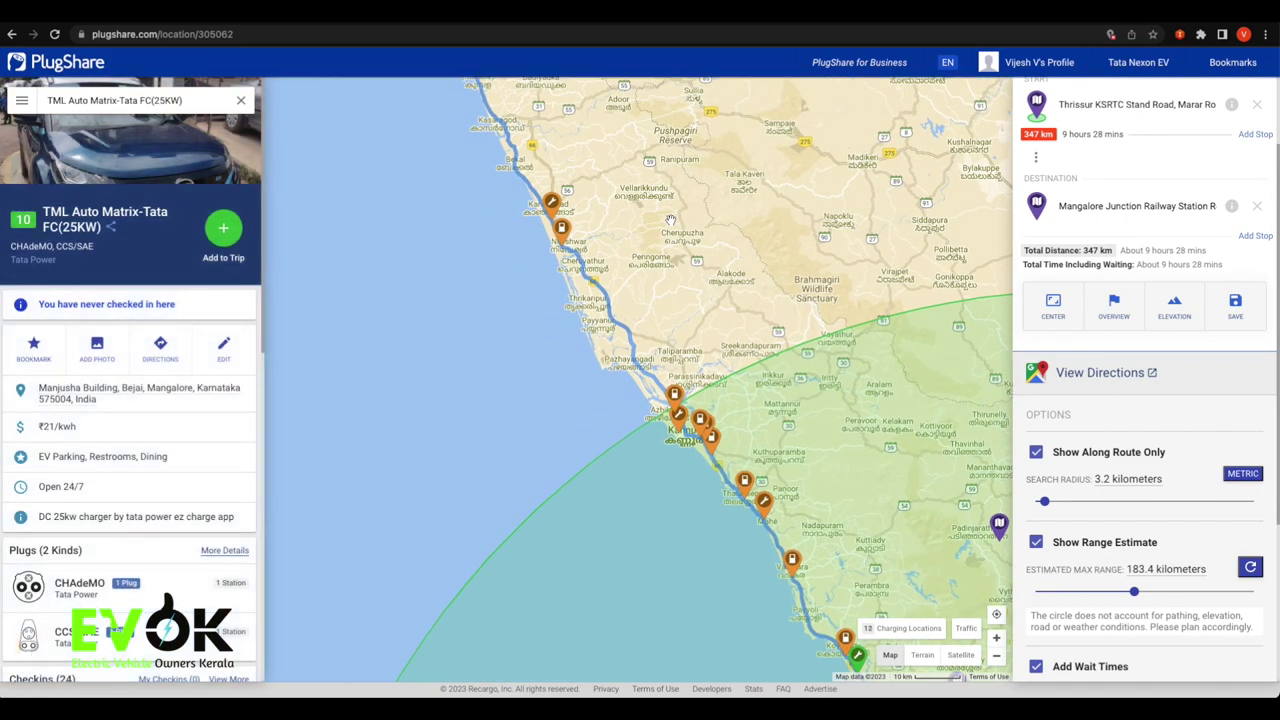